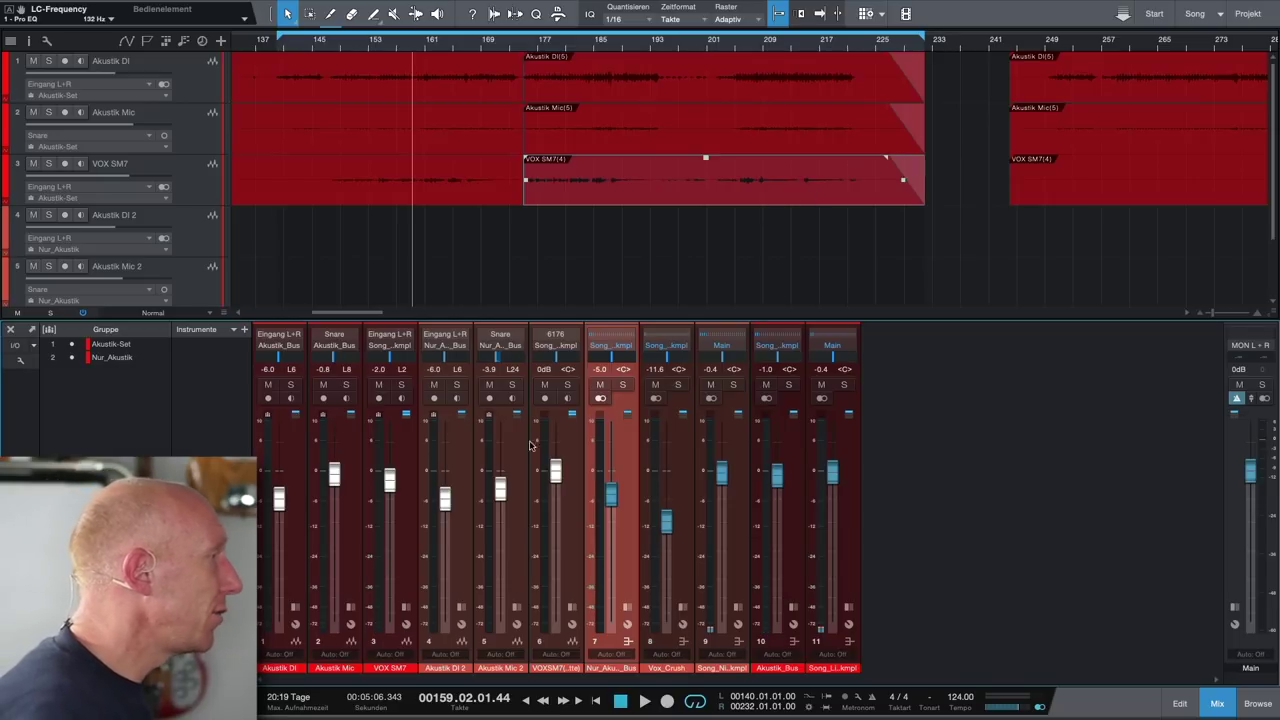
# Expand and solo the VOX SM7 channel, and play it back from around bar 156.
pyautogui.click(404, 507)
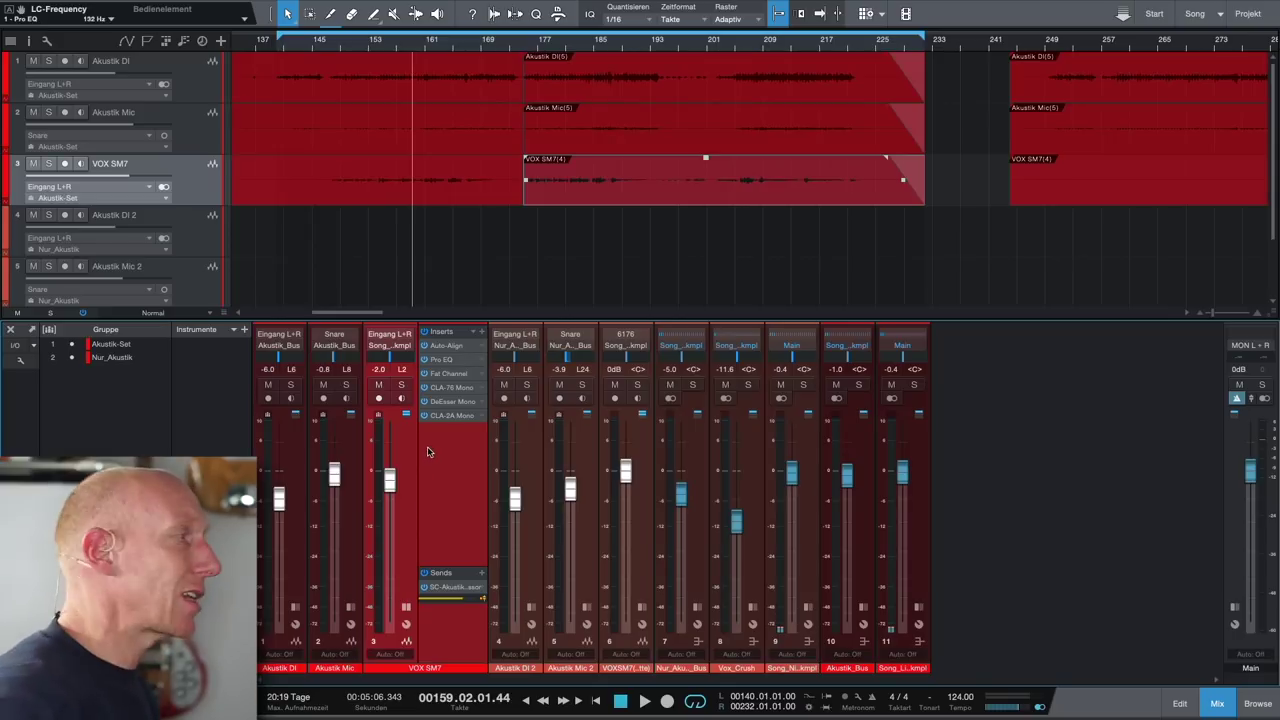
pyautogui.click(401, 385)
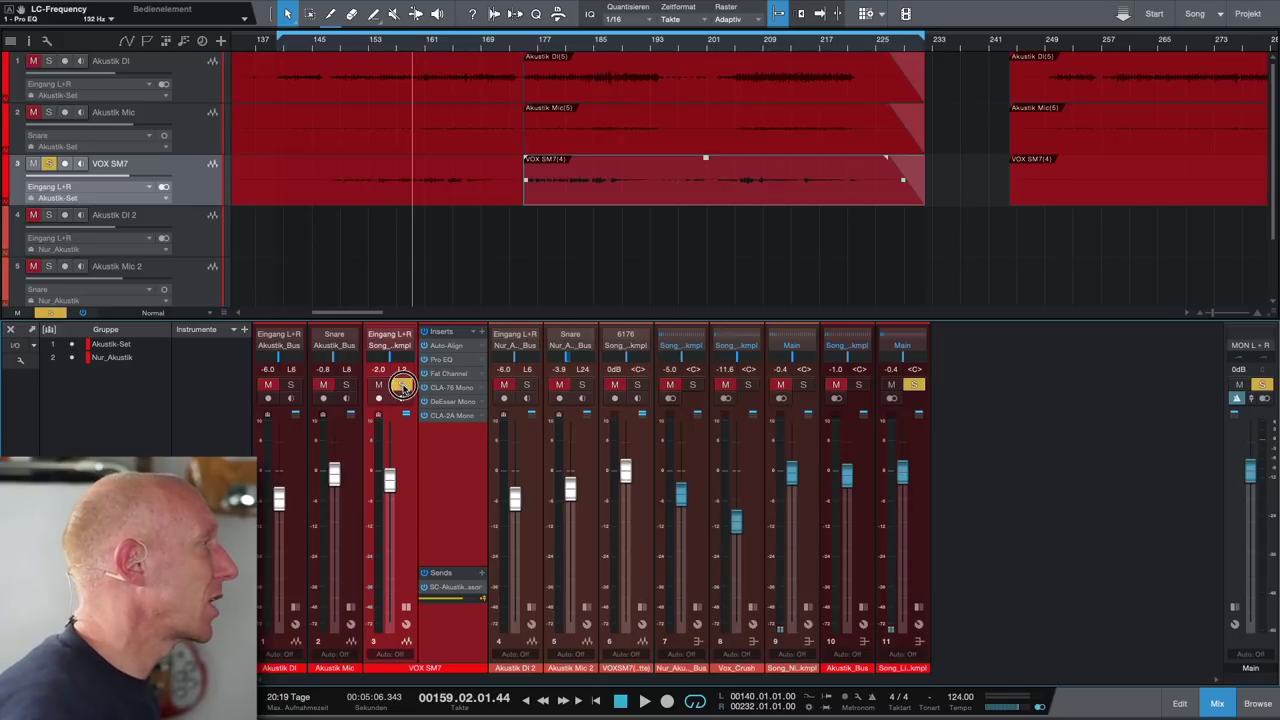
pyautogui.click(396, 45)
pyautogui.press('space')
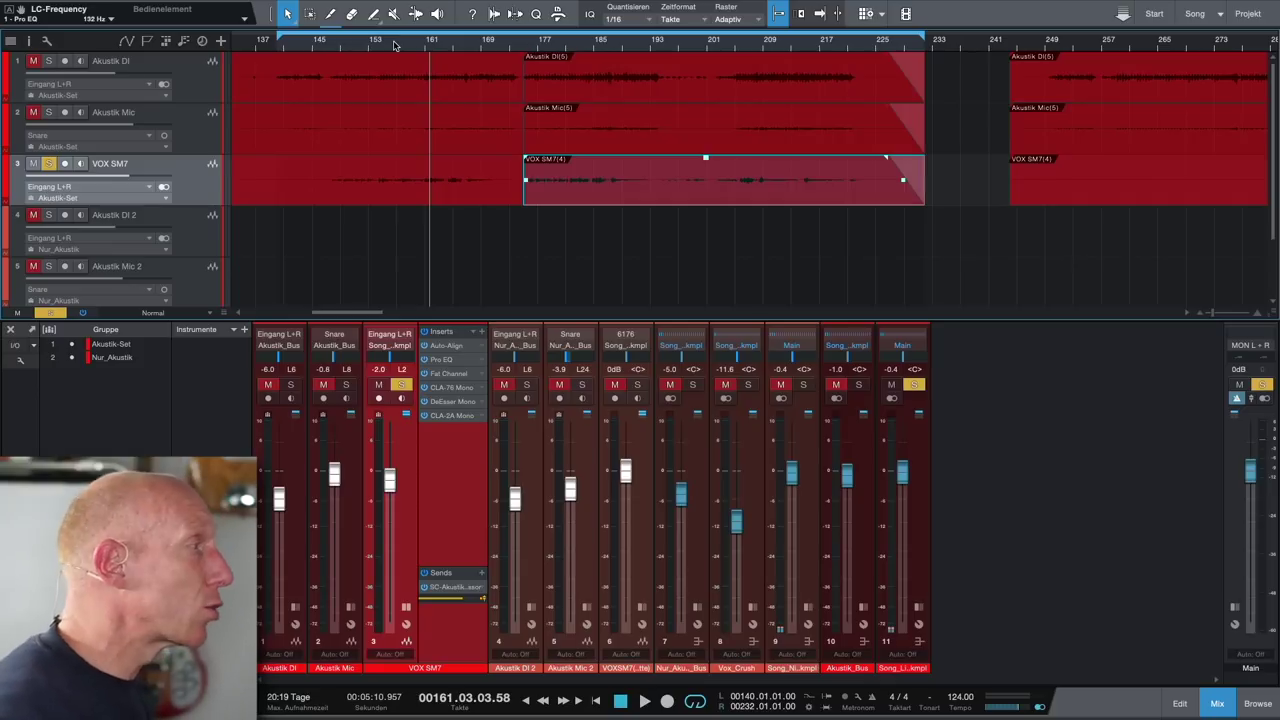
# Expand the Akustik Mic and Akustik DI channels, solo only Akustik Mic, and play a short passage.
pyautogui.click(353, 440)
pyautogui.click(298, 444)
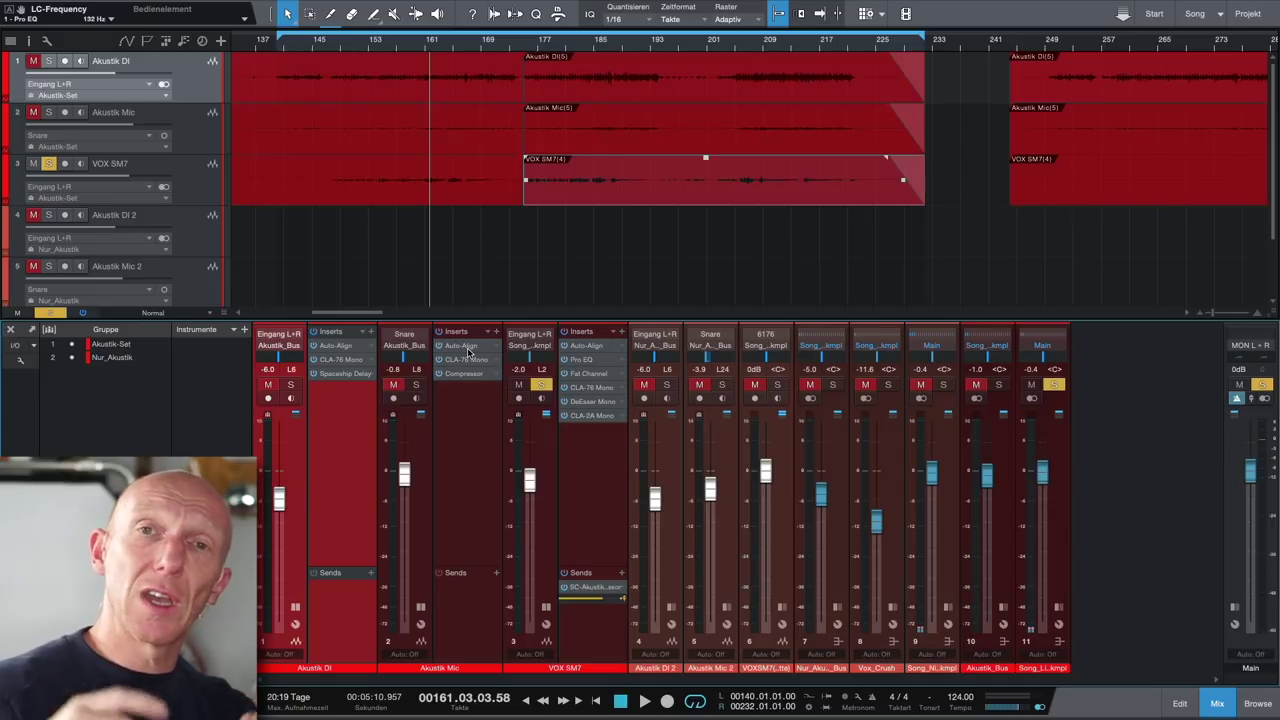
pyautogui.click(416, 384)
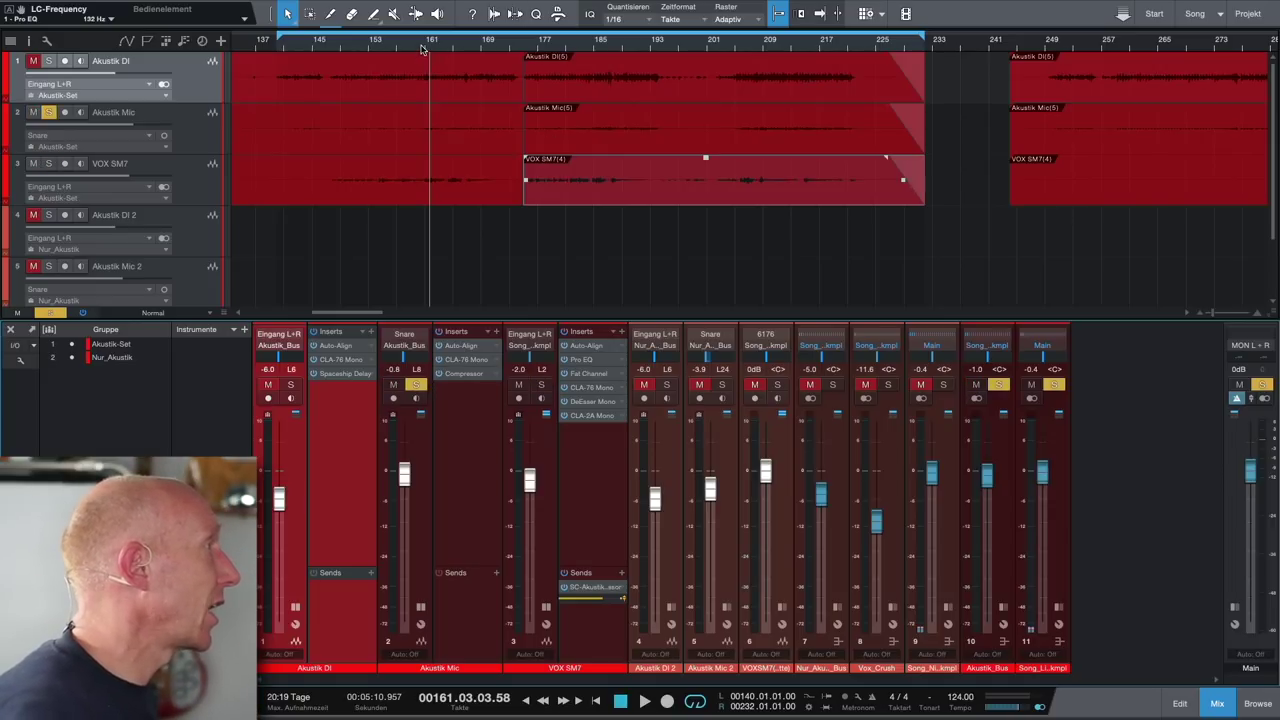
pyautogui.press('space')
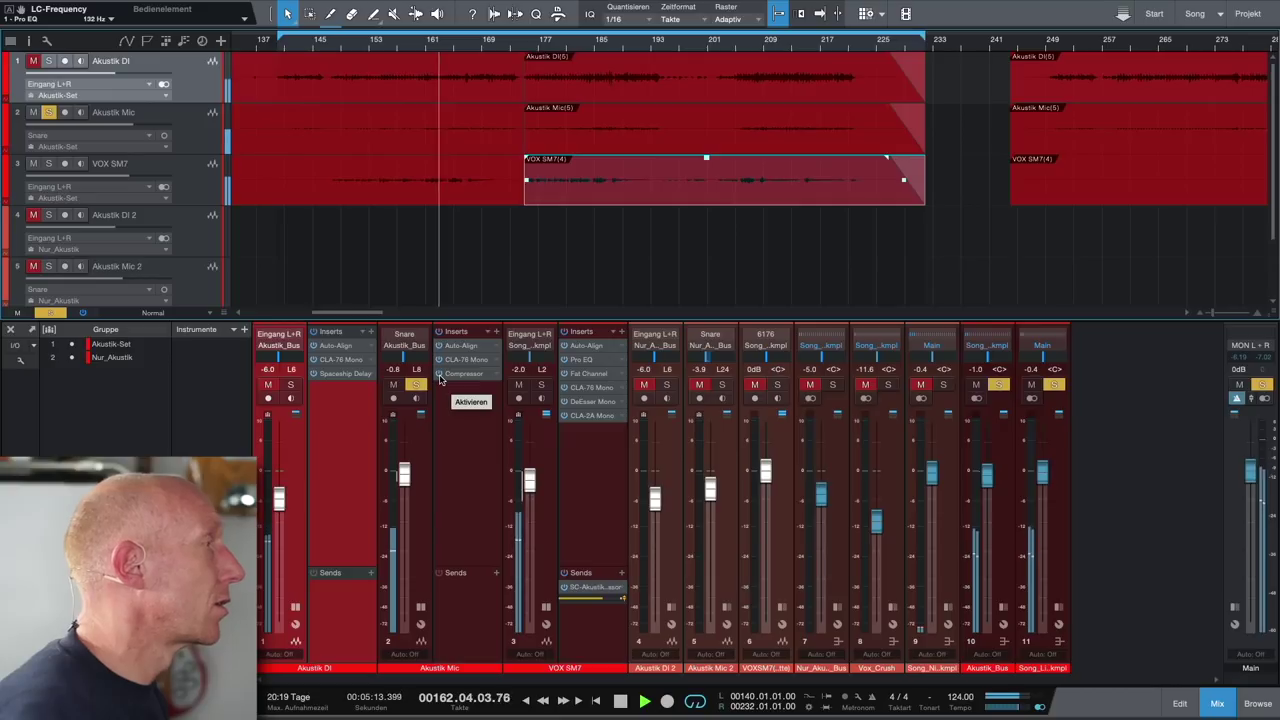
pyautogui.press('space')
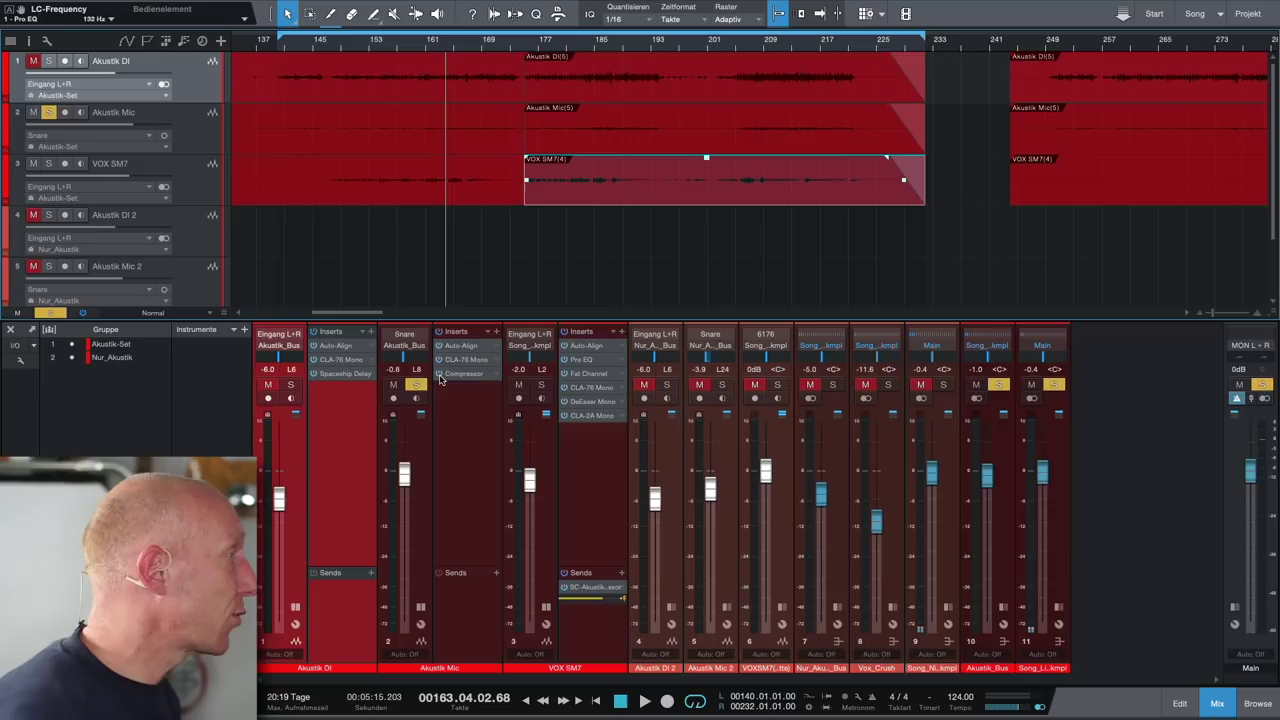
# Play the soloed Akustik Mic track again from bar 152.
pyautogui.press('Home')
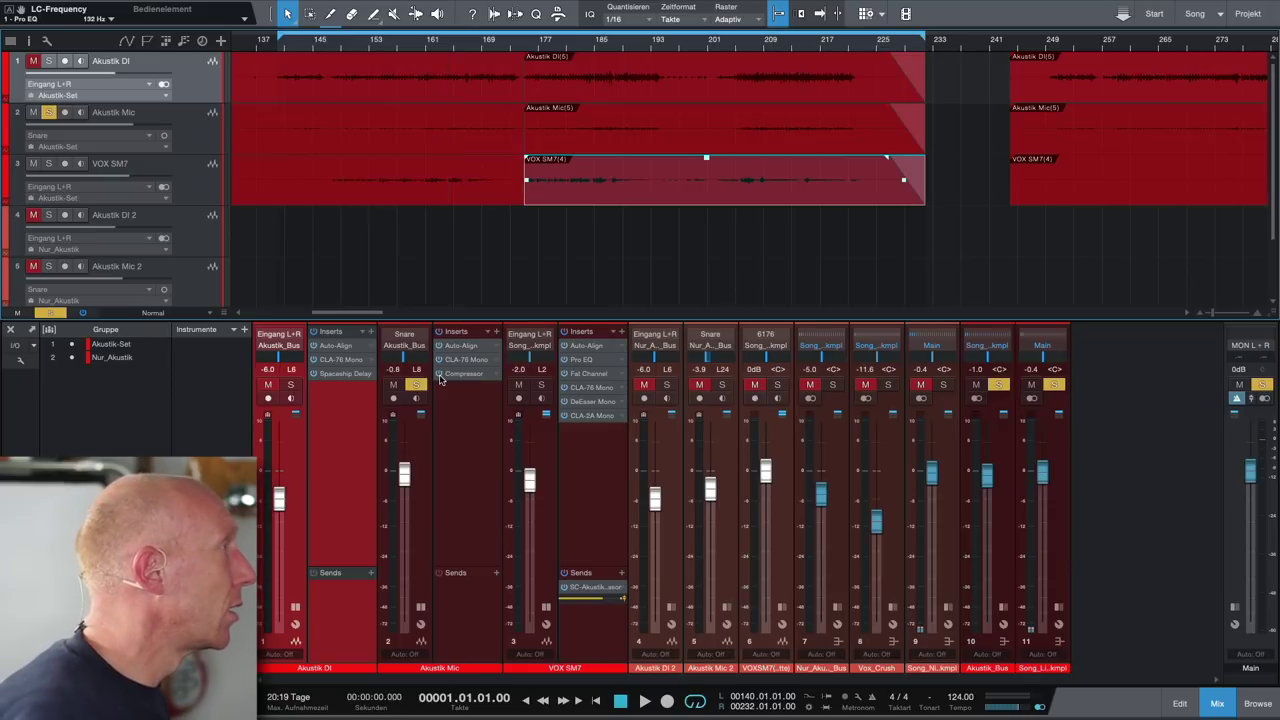
pyautogui.click(364, 46)
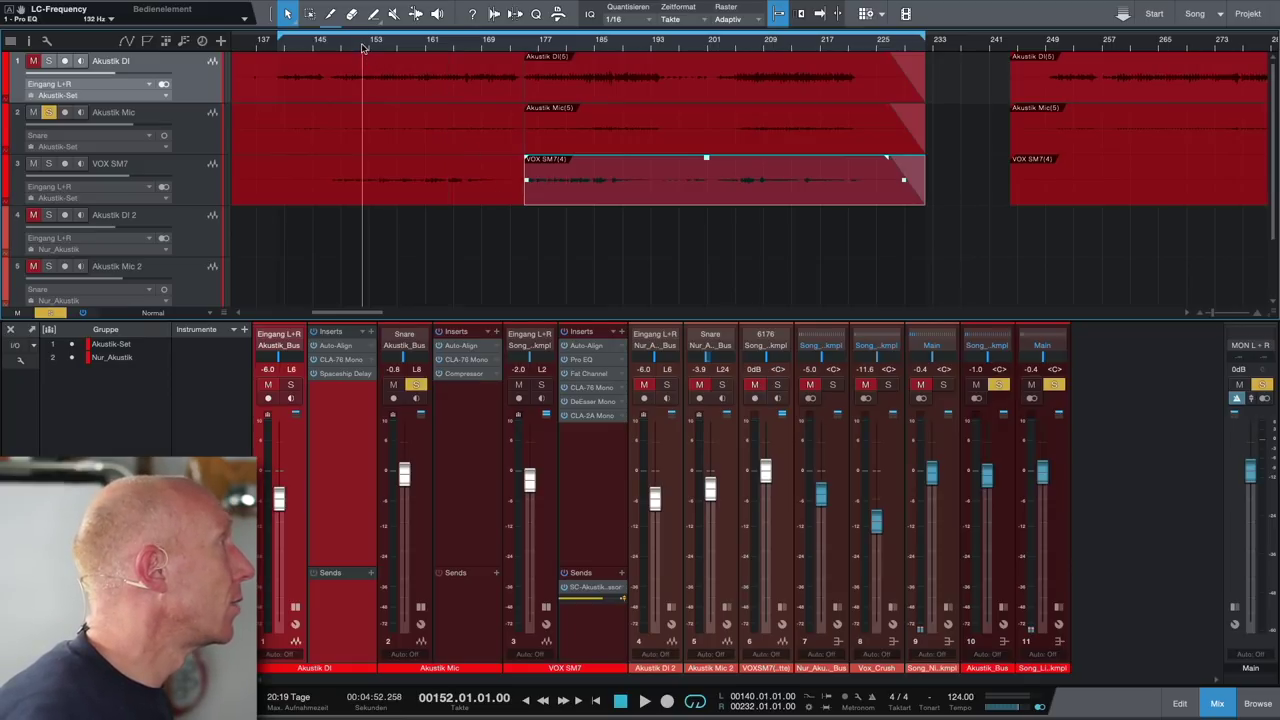
pyautogui.press('space')
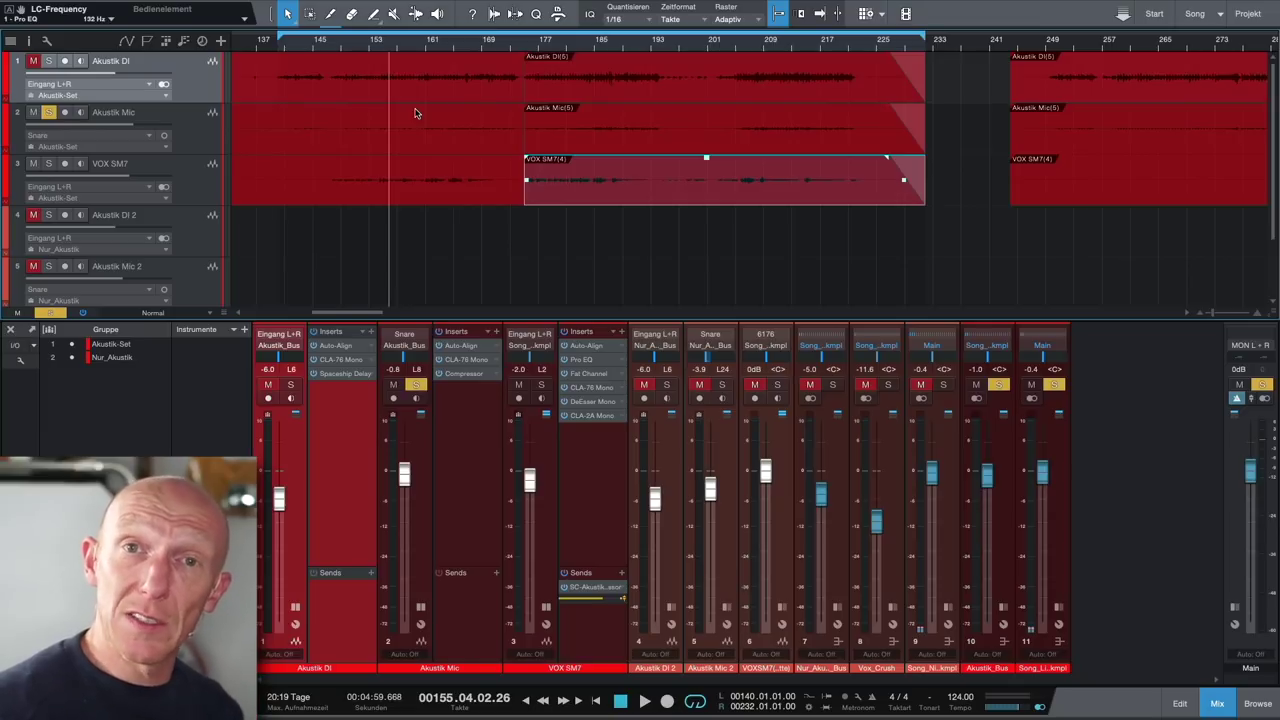
# Solo only the Akustik DI channel and listen to its sound.
pyautogui.click(291, 385)
pyautogui.press('space')
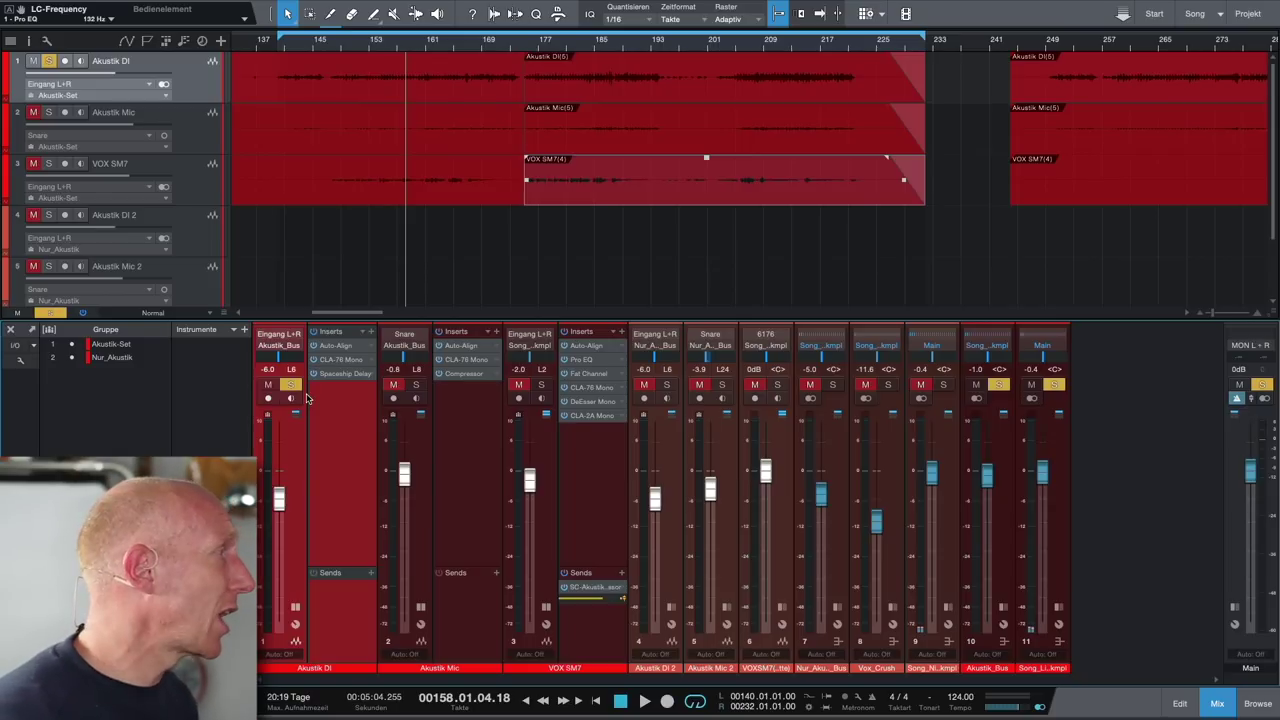
pyautogui.press('space')
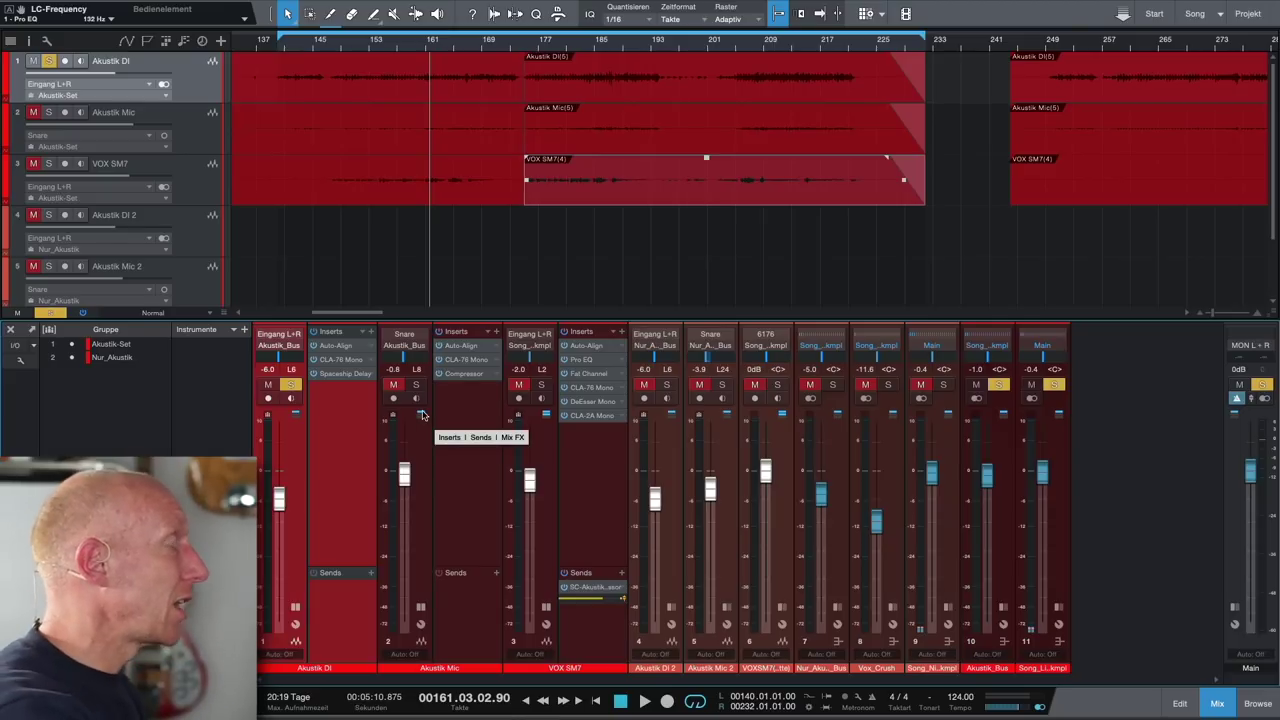
# Open the Auto-Align insert on Akustik Mic, check its send group and sample offset, and close it.
pyautogui.doubleClick(468, 346)
pyautogui.moveTo(1026, 445); pyautogui.dragTo(793, 147)
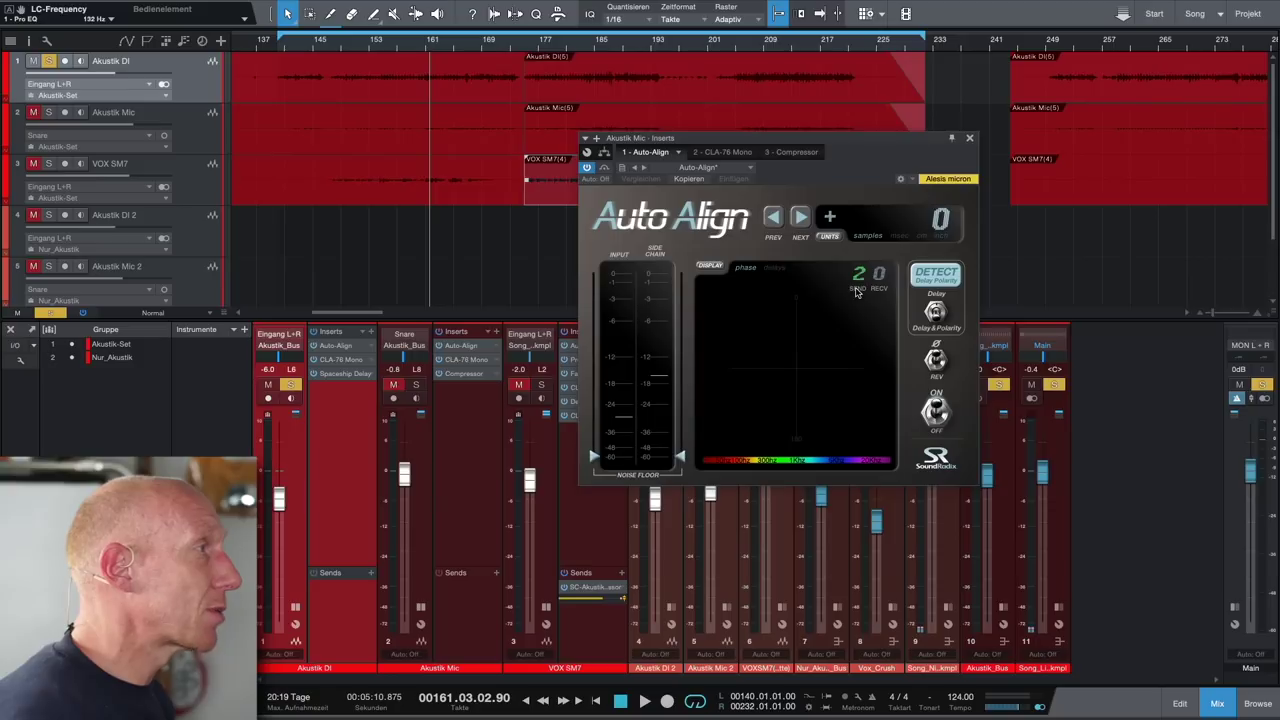
pyautogui.click(969, 139)
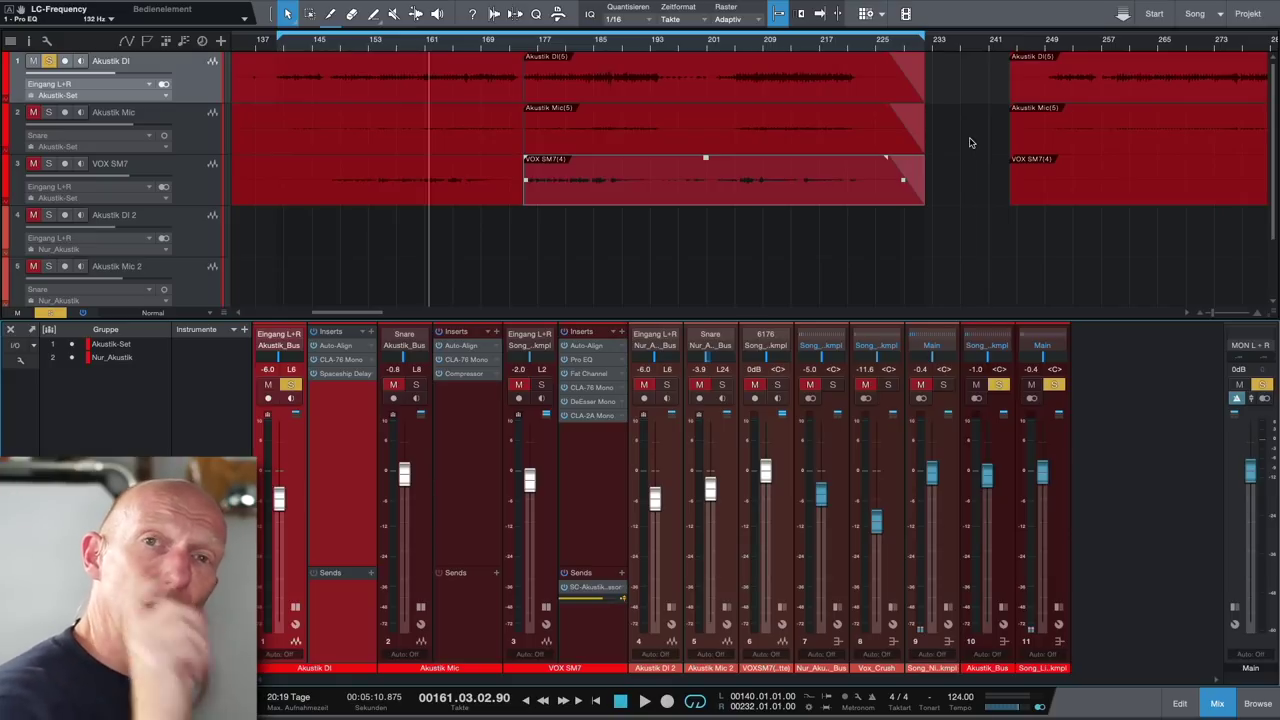
# Check the sample delay and receive group in the Auto-Align insert on VOX SM7.
pyautogui.click(592, 346)
pyautogui.moveTo(1010, 433); pyautogui.dragTo(800, 130)
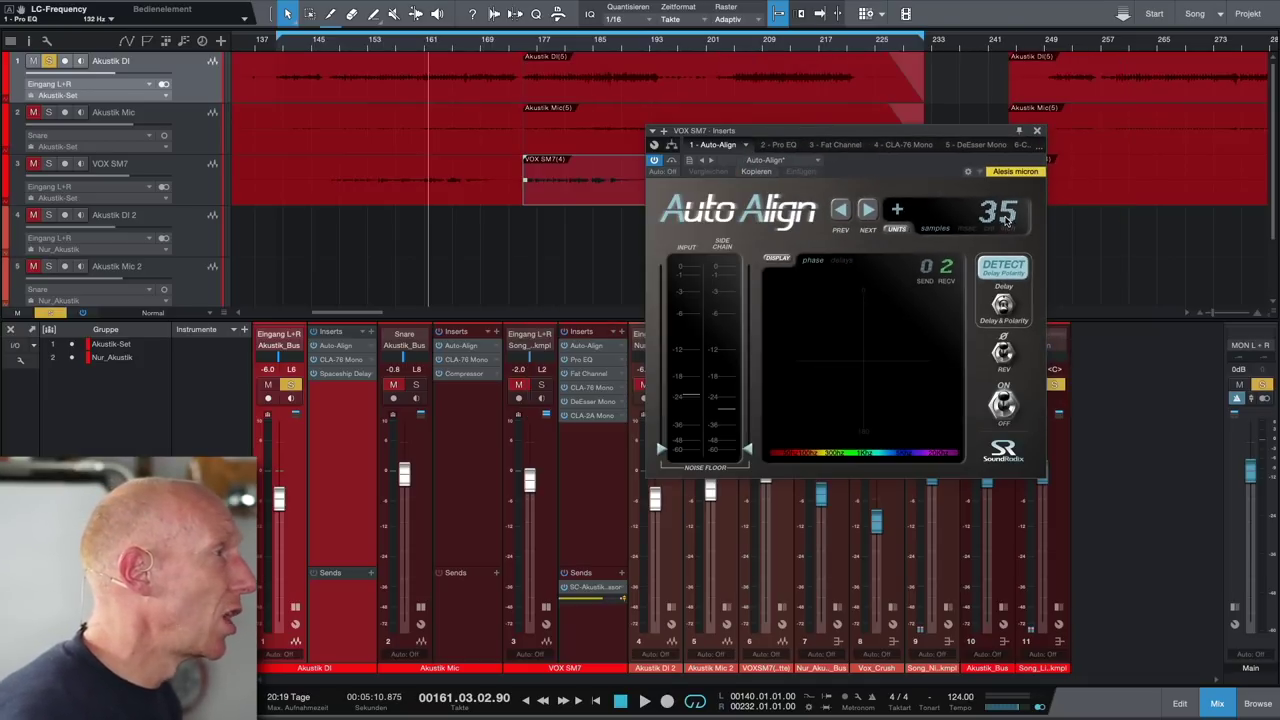
pyautogui.click(1037, 131)
# Open the Auto-Align insert on Akustik DI, check its sample delay and receive group, and close it.
pyautogui.click(342, 345)
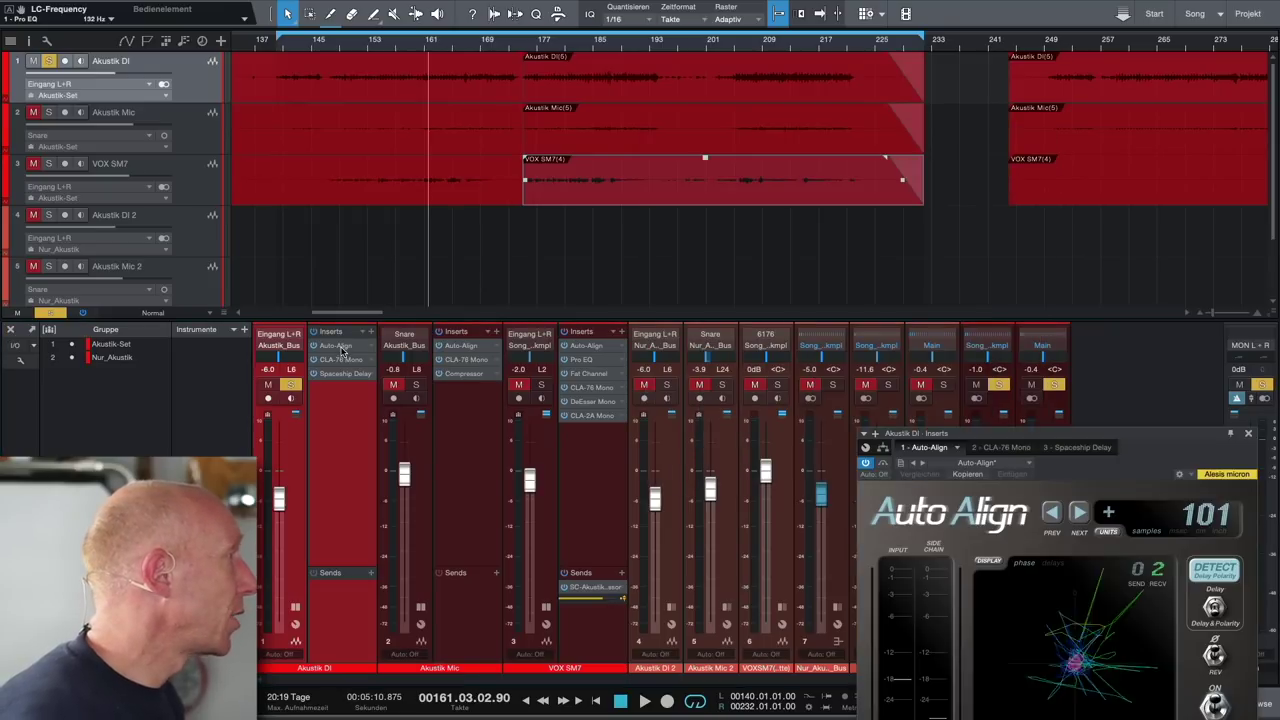
pyautogui.moveTo(1062, 446); pyautogui.dragTo(795, 232)
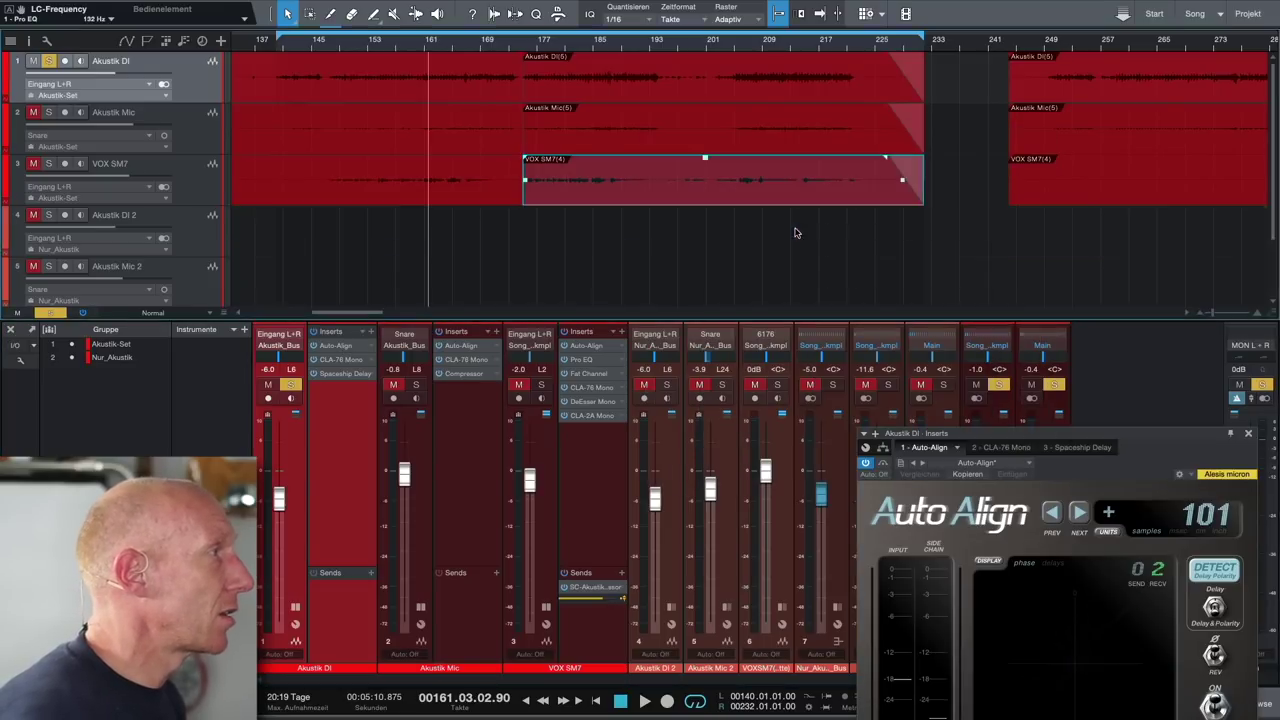
pyautogui.moveTo(1012, 438); pyautogui.dragTo(636, 156)
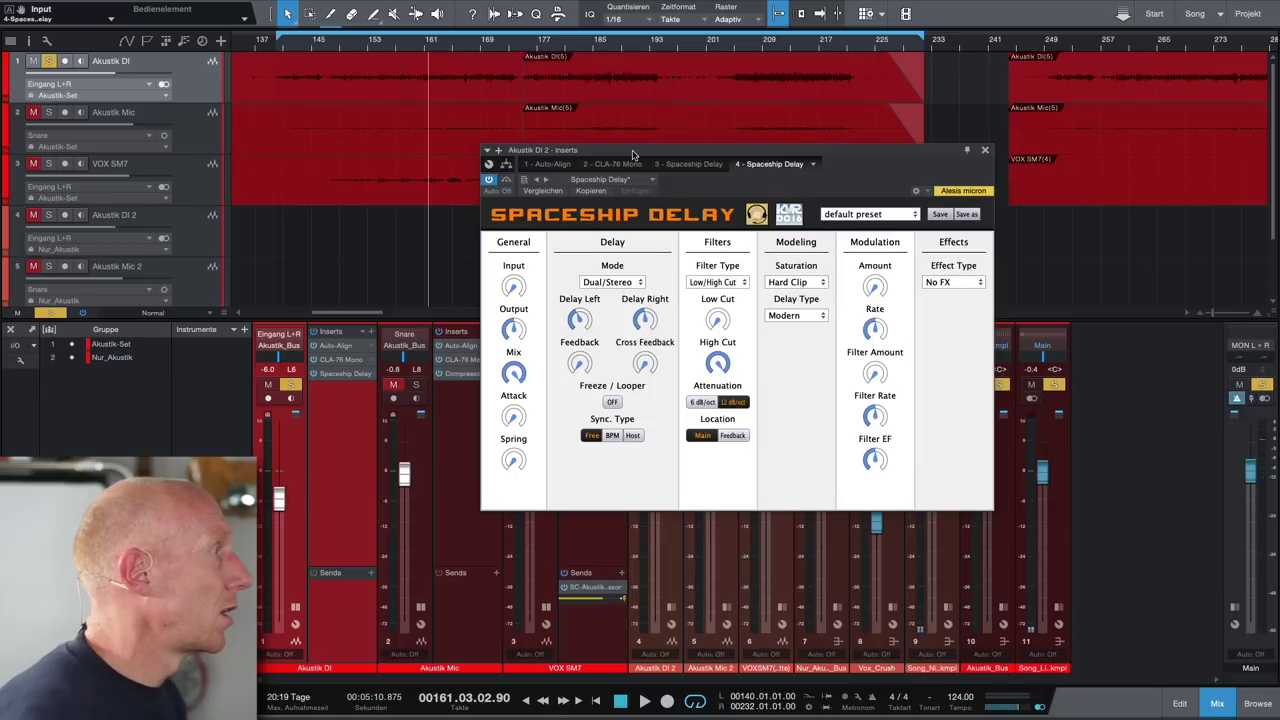
pyautogui.click(565, 166)
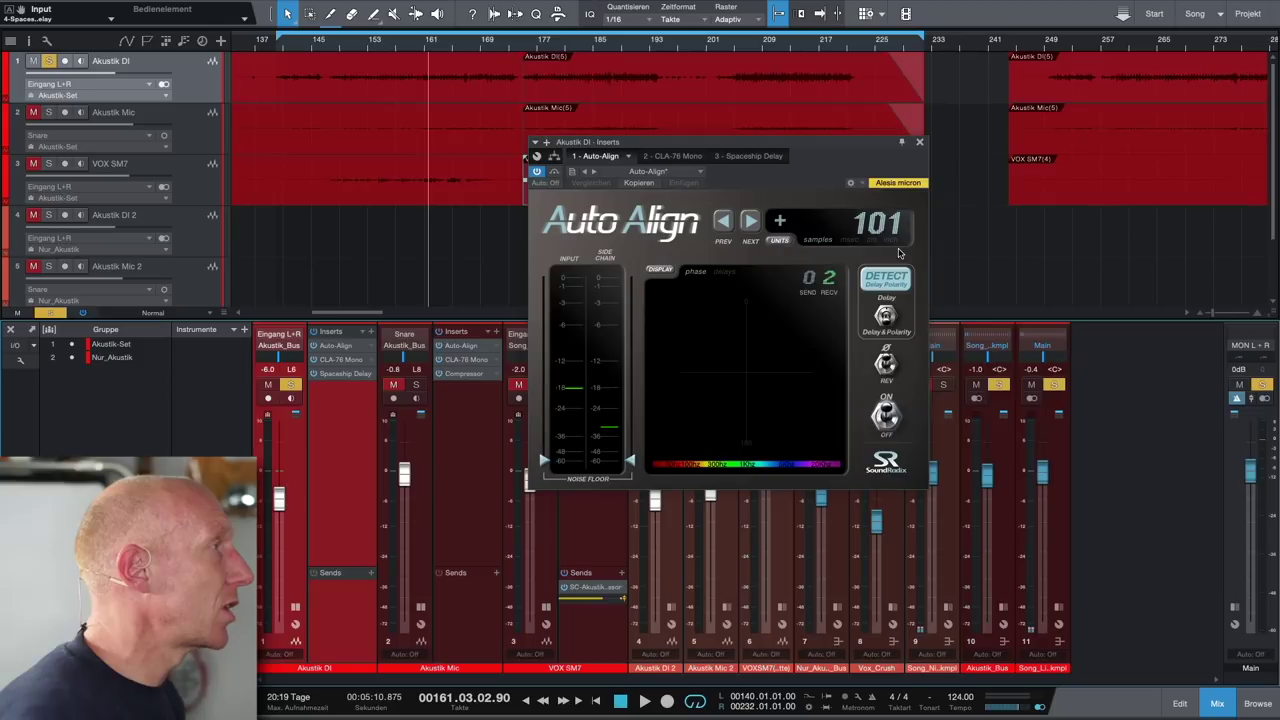
pyautogui.click(919, 142)
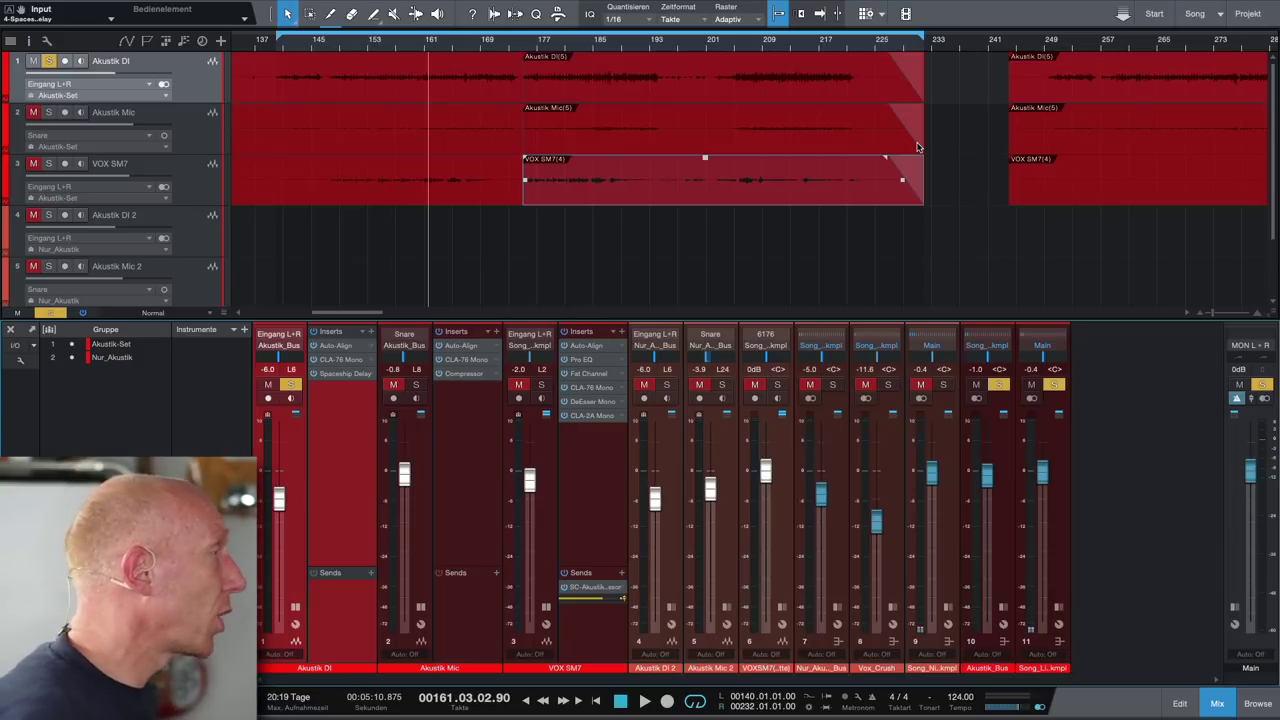
# Solo the Akustik Mic channel in addition to Akustik DI, and select the Akustik DI channel.
pyautogui.click(425, 430)
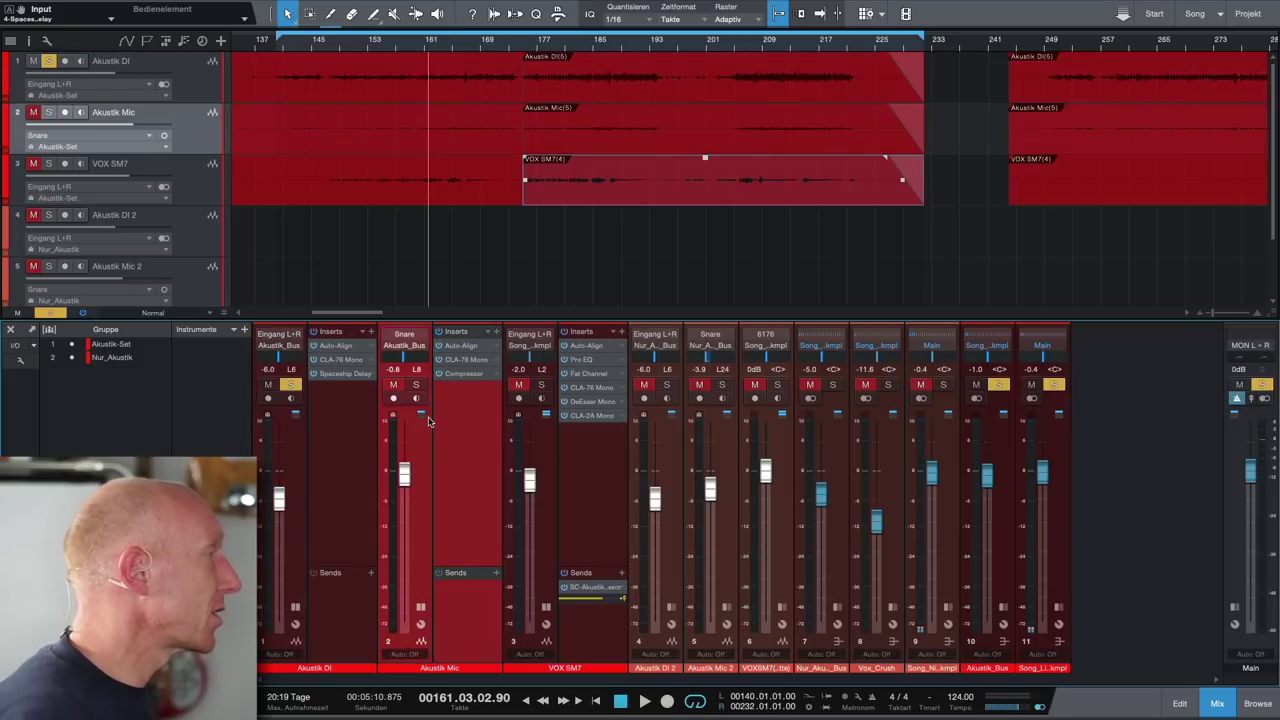
pyautogui.click(394, 386)
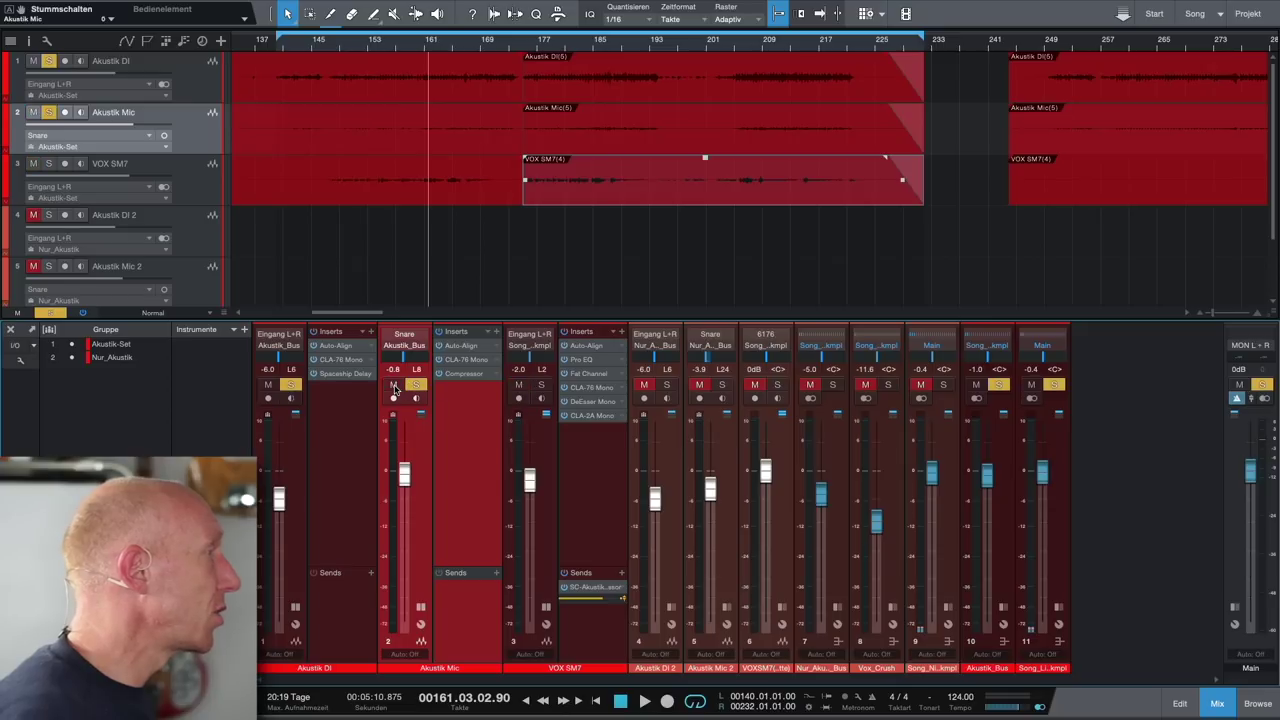
pyautogui.click(298, 460)
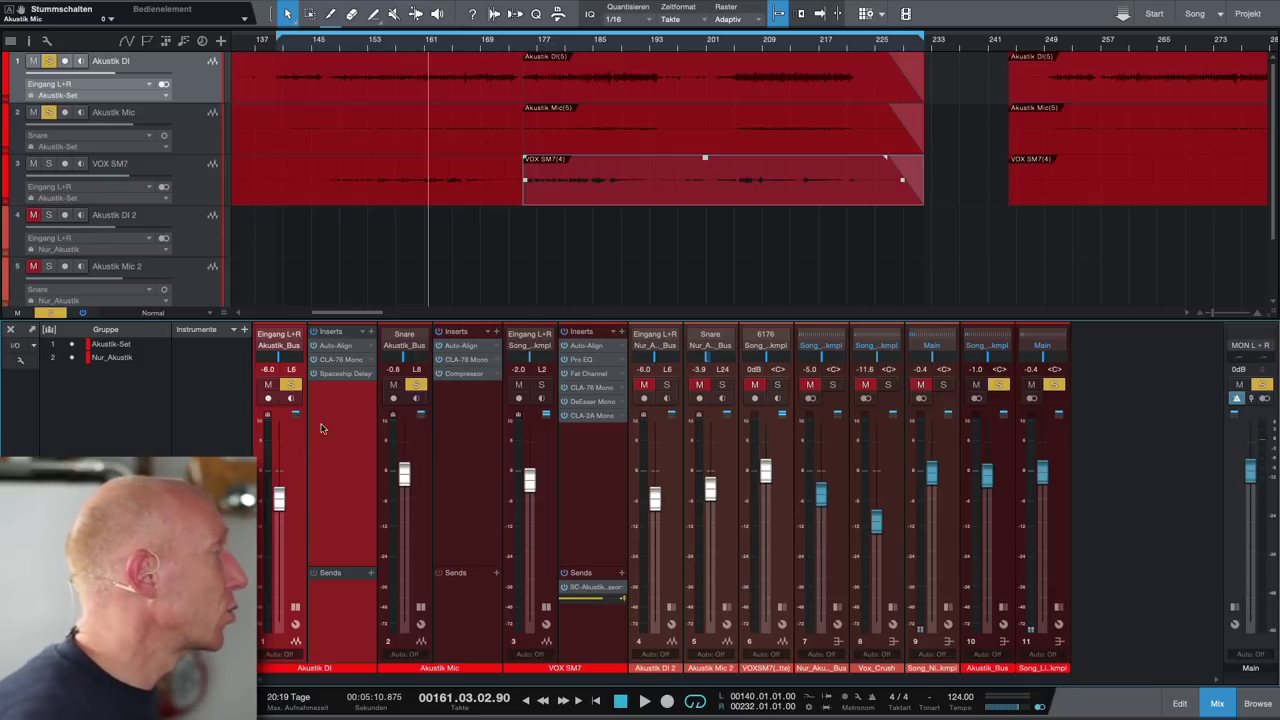
# Open the Spaceship Delay insert on Akustik DI and examine its Delay Left and Delay Right settings.
pyautogui.click(345, 374)
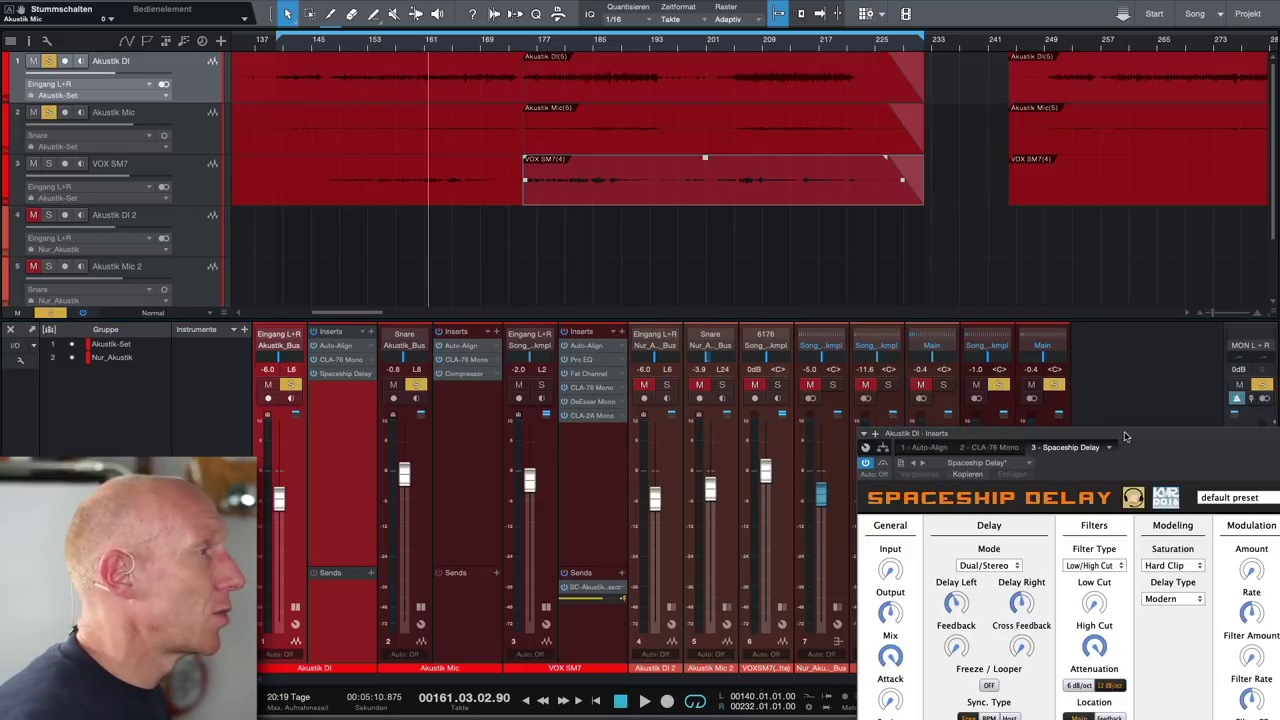
pyautogui.moveTo(1127, 438); pyautogui.dragTo(739, 90)
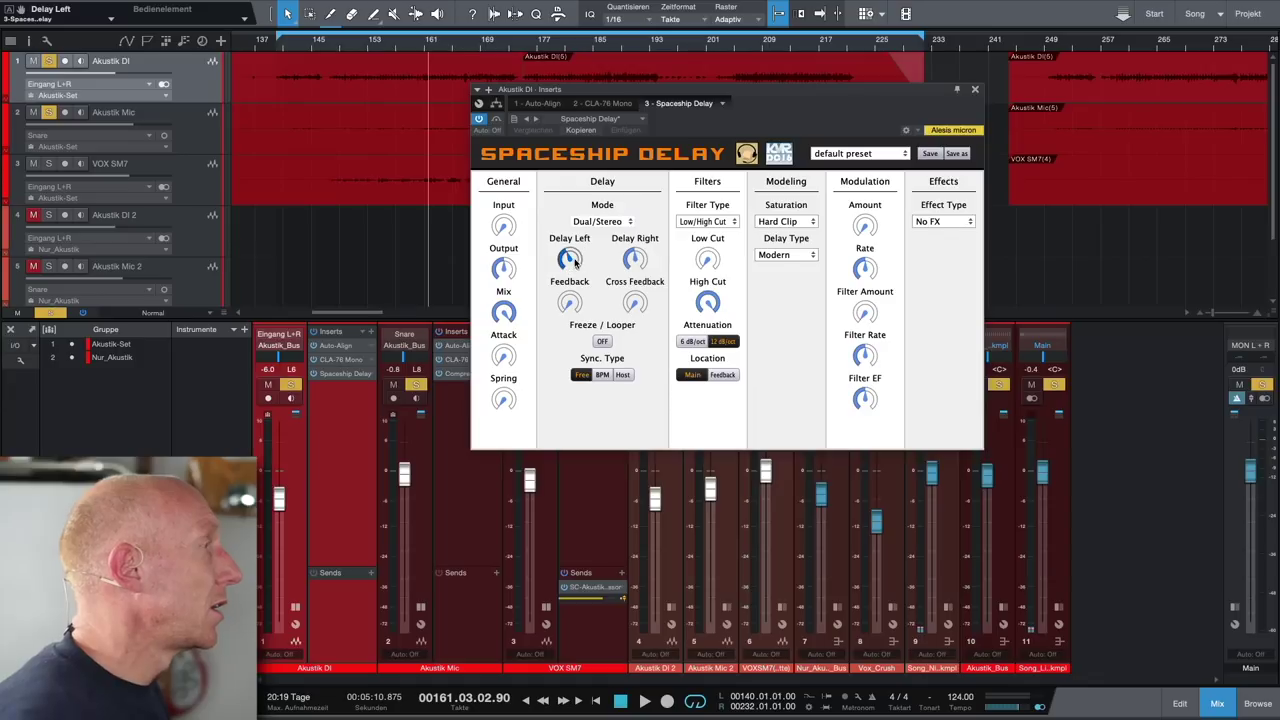
pyautogui.moveTo(573, 261)
pyautogui.moveTo(573, 261); pyautogui.dragTo(573, 290)
pyautogui.moveTo(633, 258); pyautogui.dragTo(634, 261)
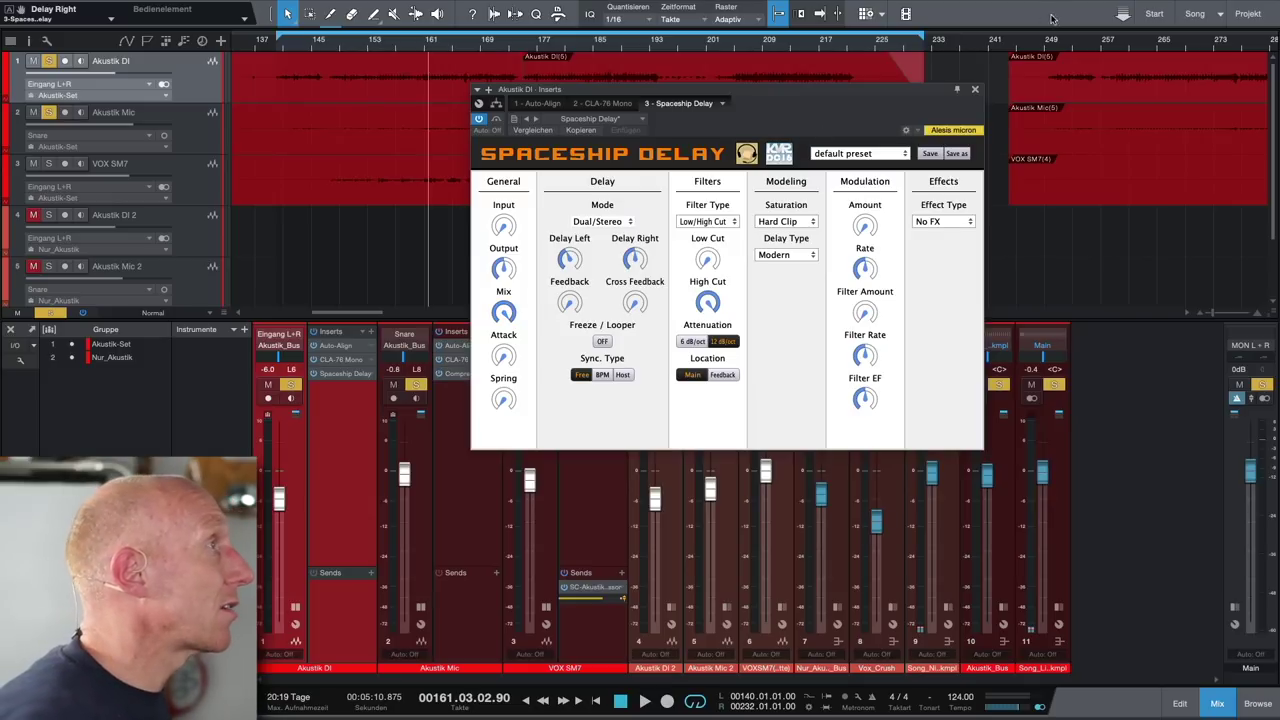
pyautogui.click(975, 90)
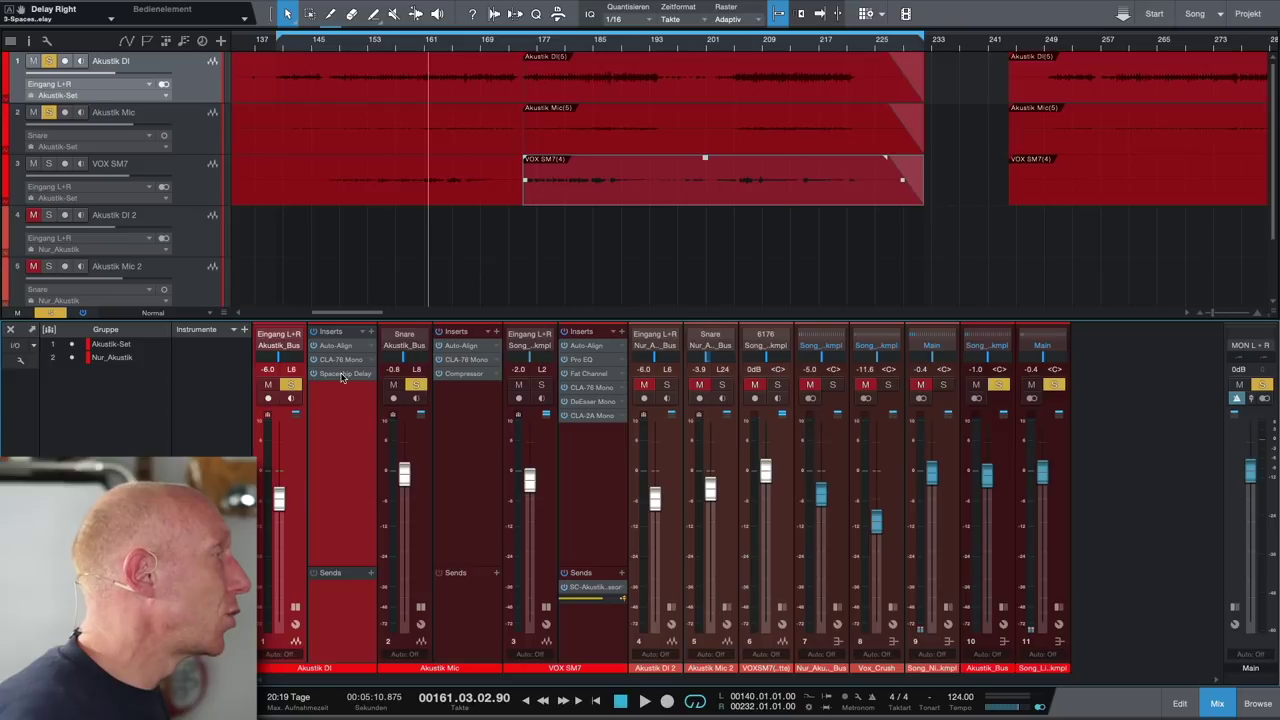
# Compare Akustik Mic alone, Akustik DI alone and both together by switching their solos during playback.
pyautogui.click(291, 386)
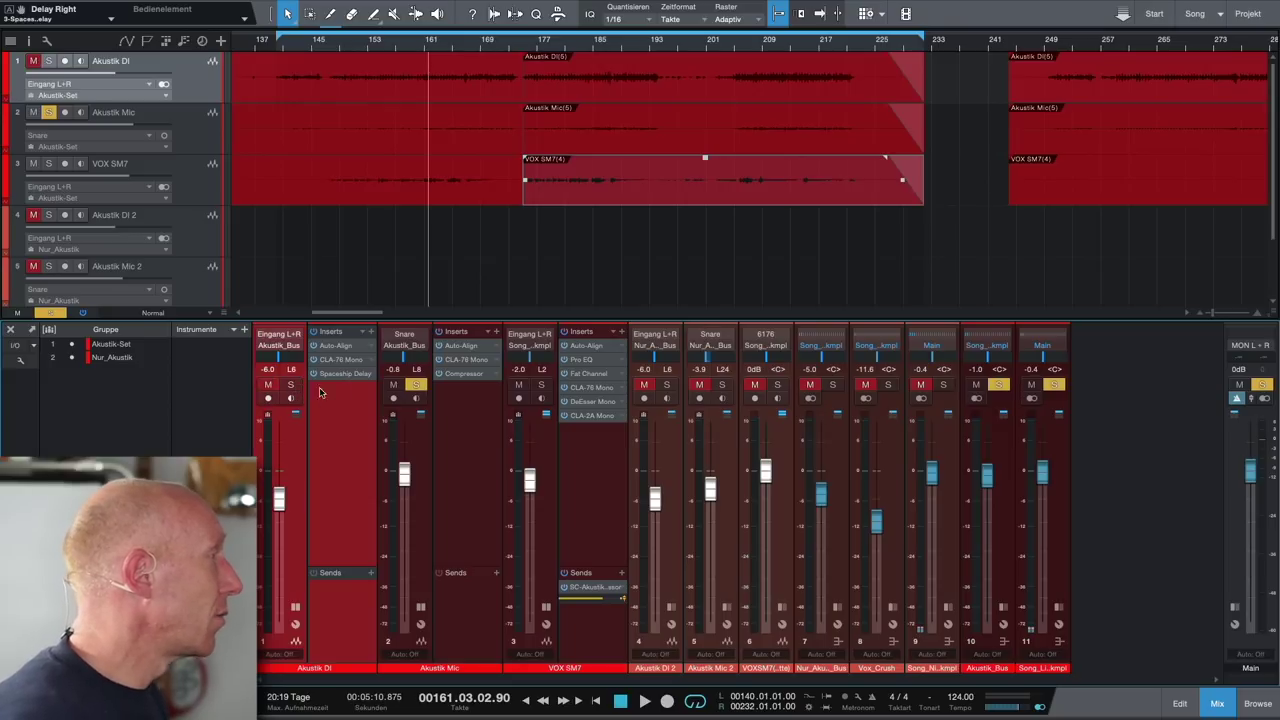
pyautogui.press('space')
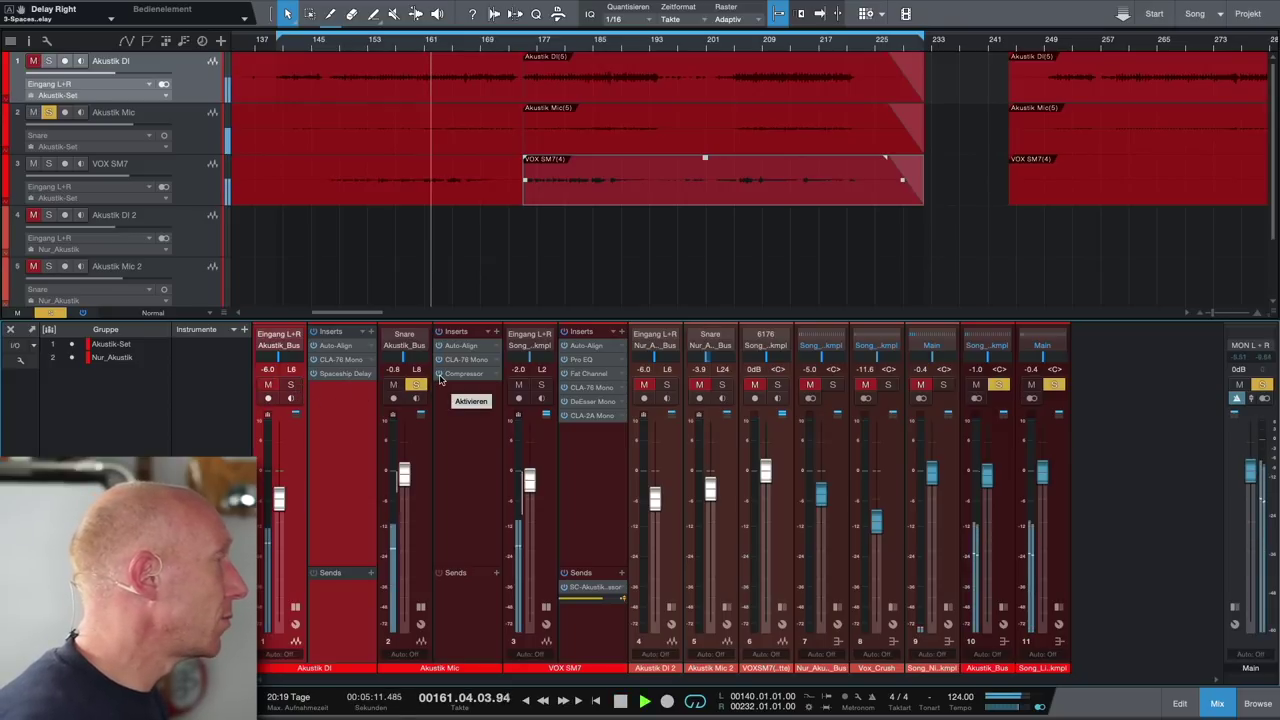
pyautogui.click(290, 386)
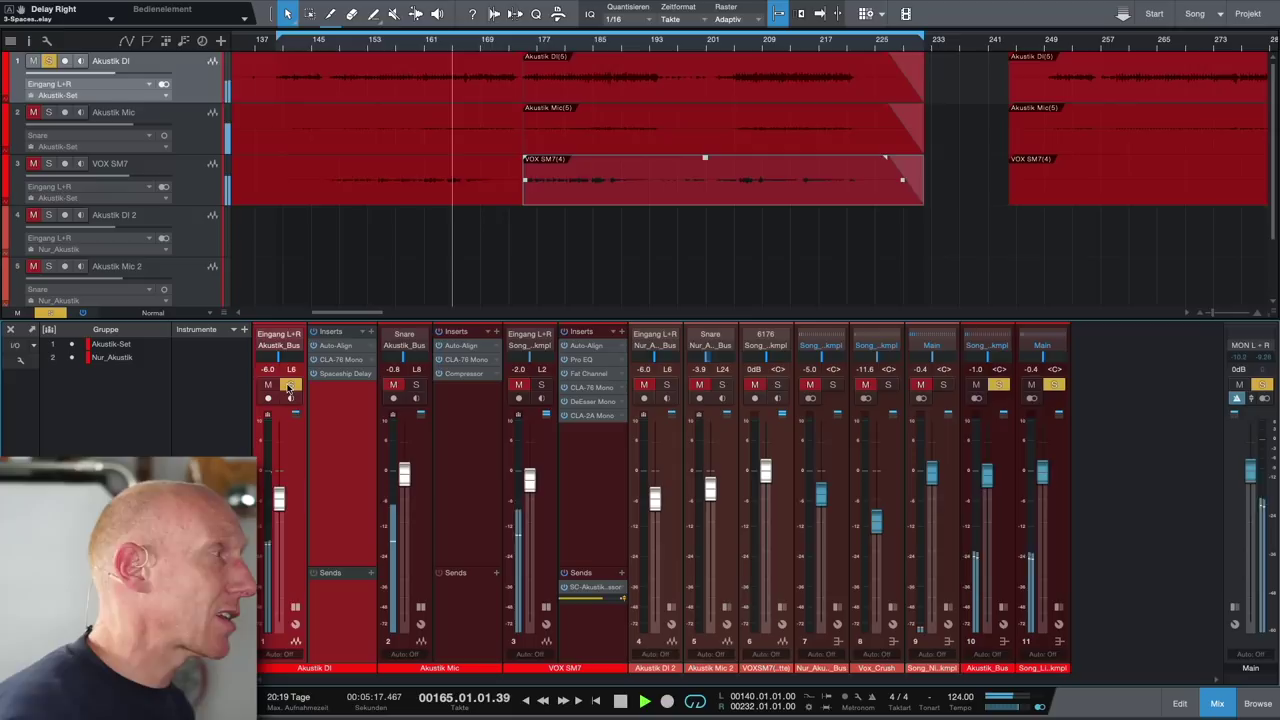
pyautogui.click(394, 386)
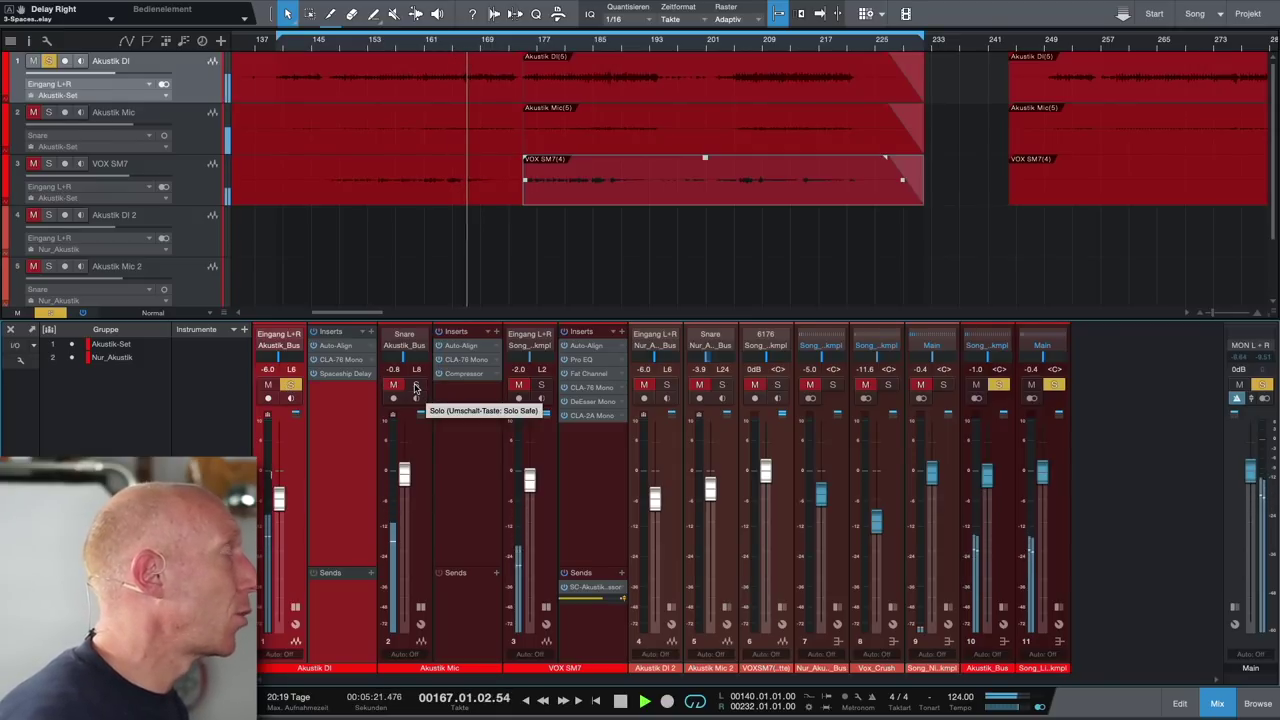
pyautogui.click(416, 386)
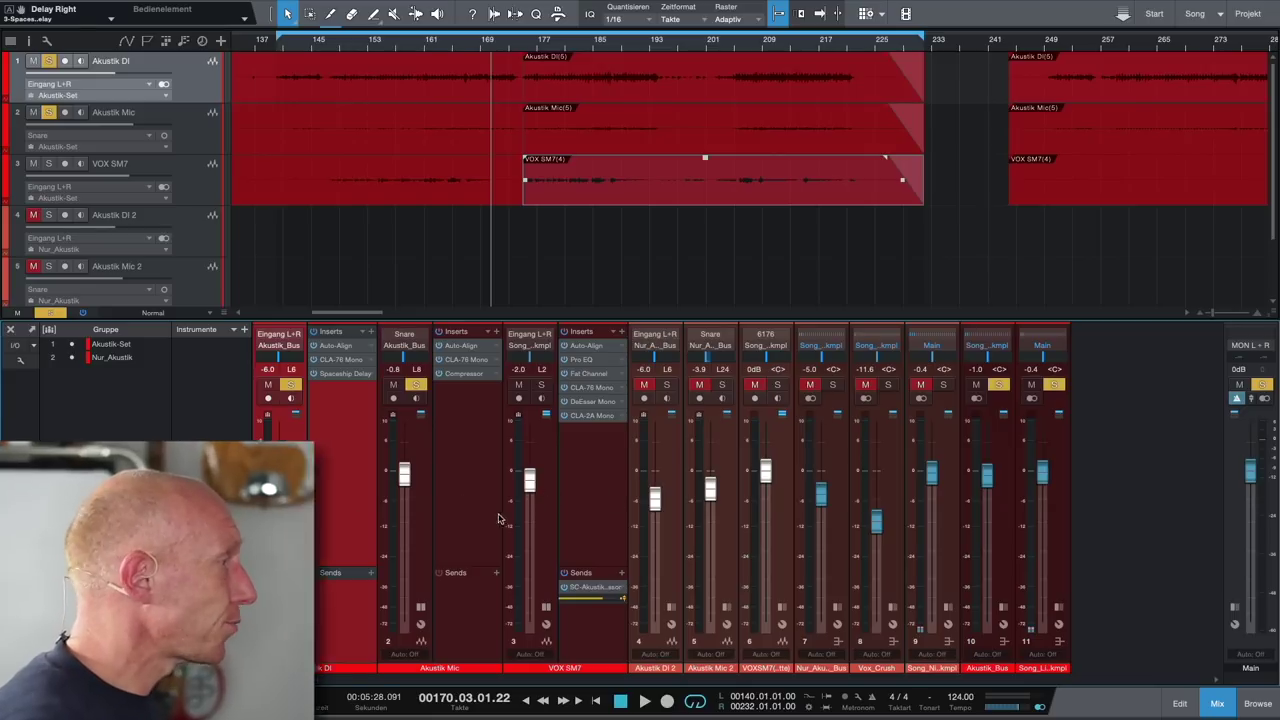
# Expand the Akustik_Bus channel to show its inserts.
pyautogui.hscroll(2, 690, 500)
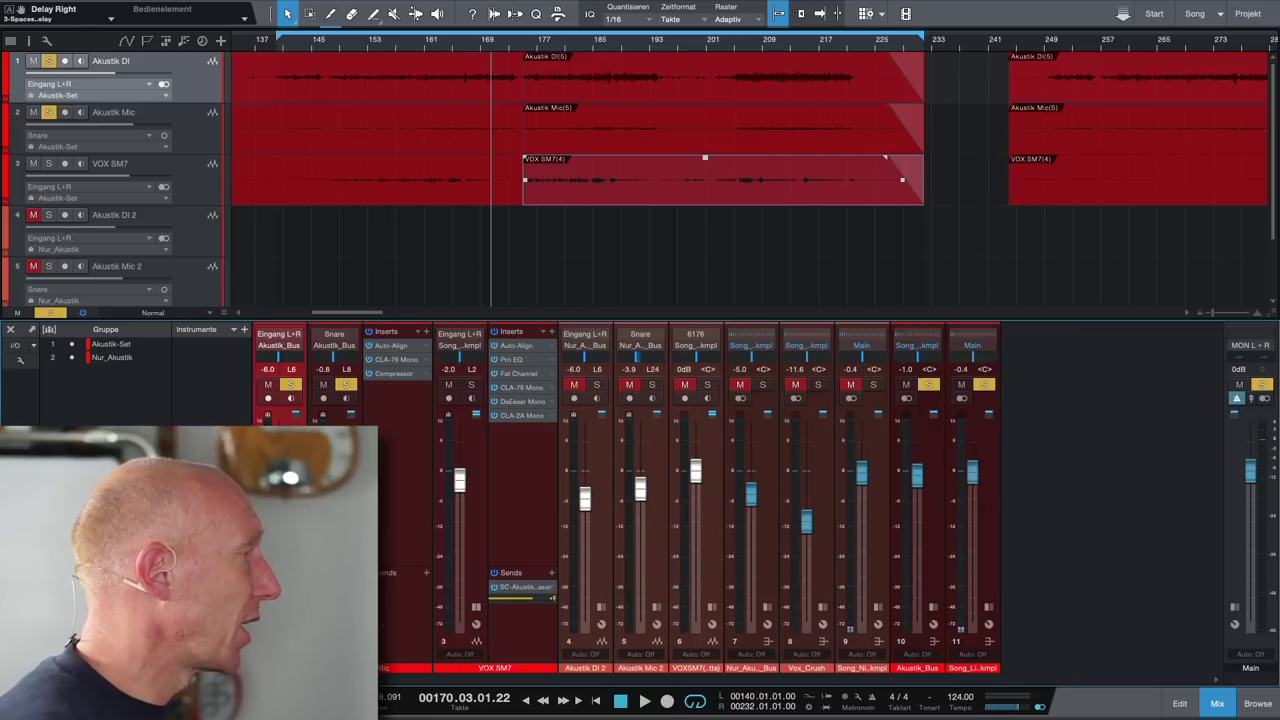
pyautogui.hscroll(2, 548, 553)
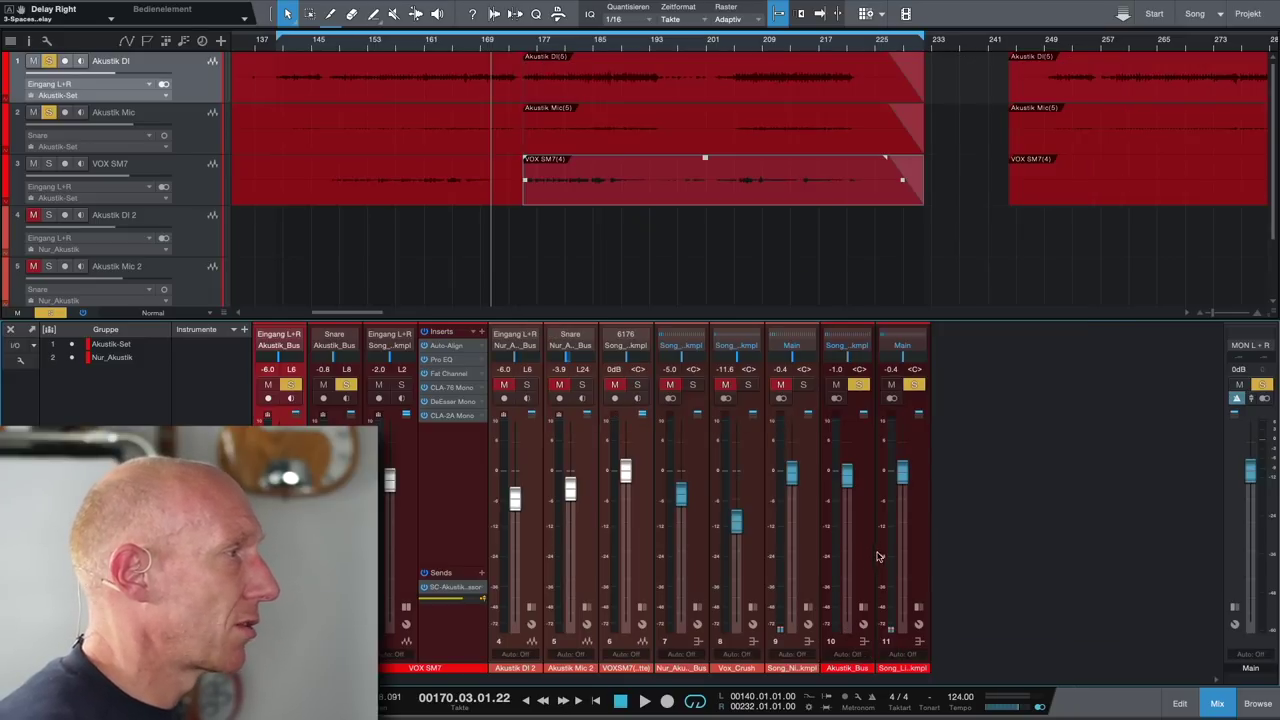
pyautogui.click(871, 481)
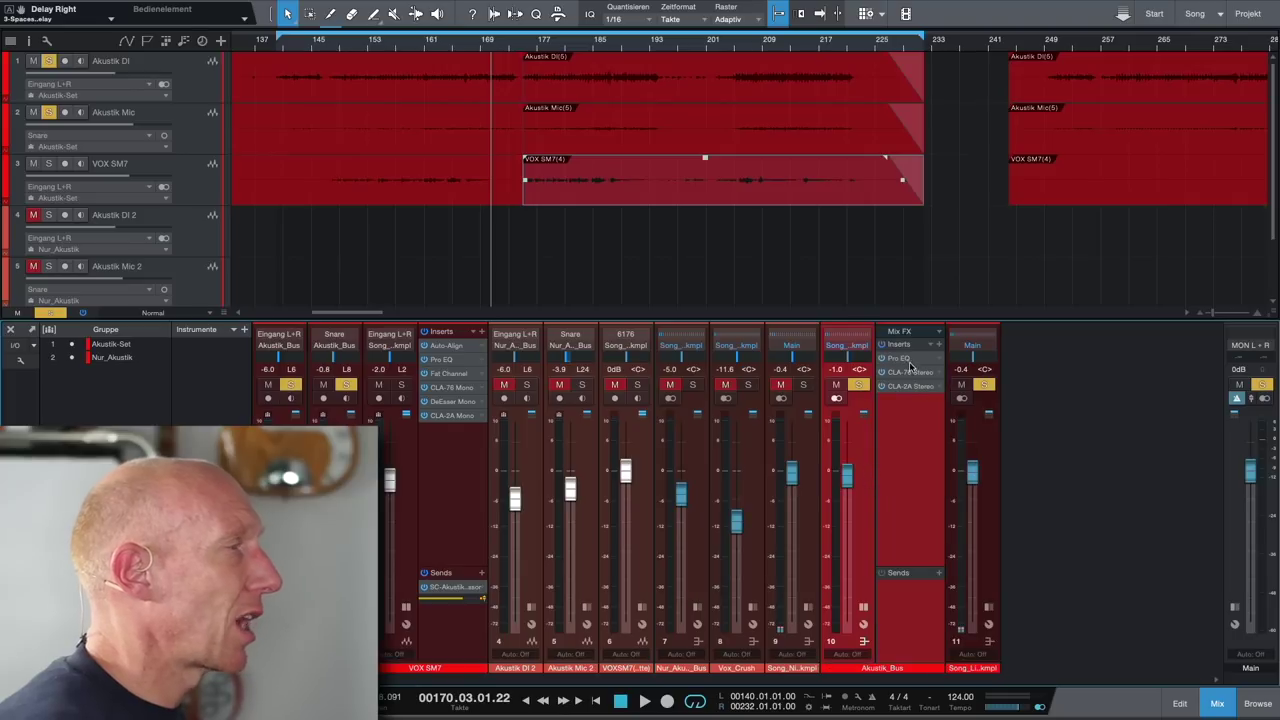
# Open the Pro EQ insert on Akustik_Bus, examine its low cut and band settings, and close it again.
pyautogui.click(910, 360)
pyautogui.moveTo(1175, 563); pyautogui.dragTo(597, 148)
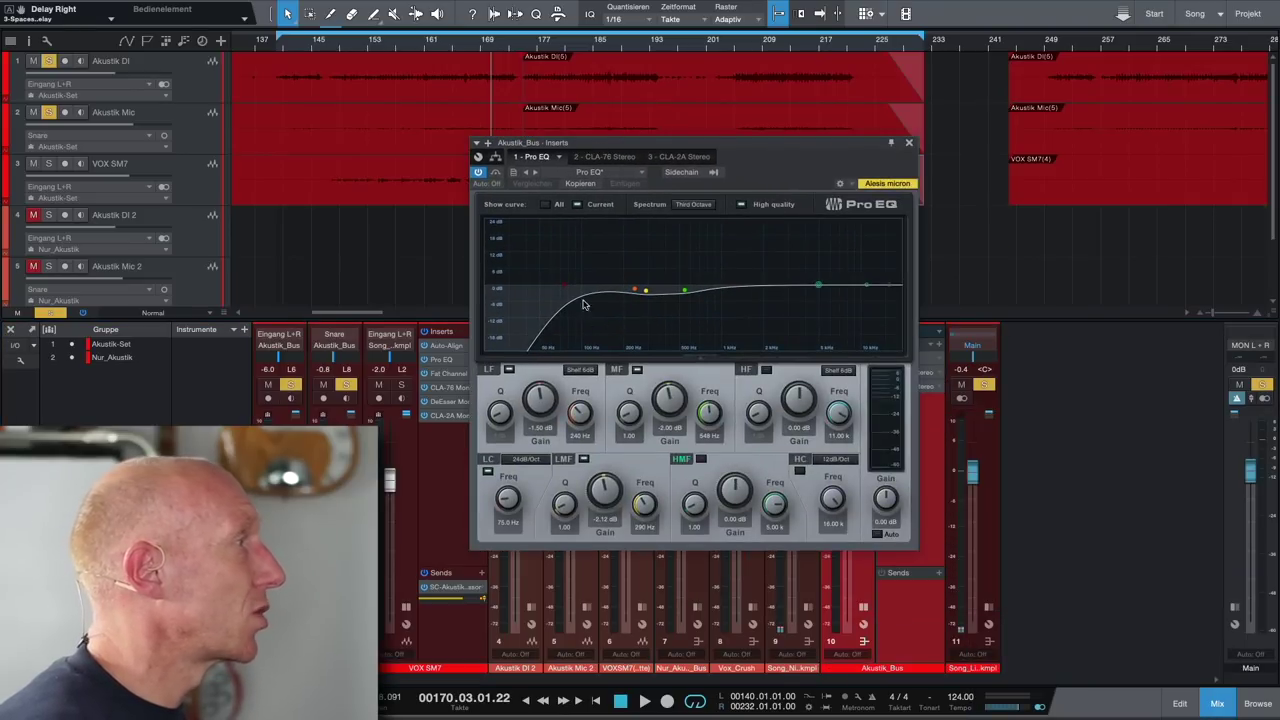
pyautogui.click(908, 142)
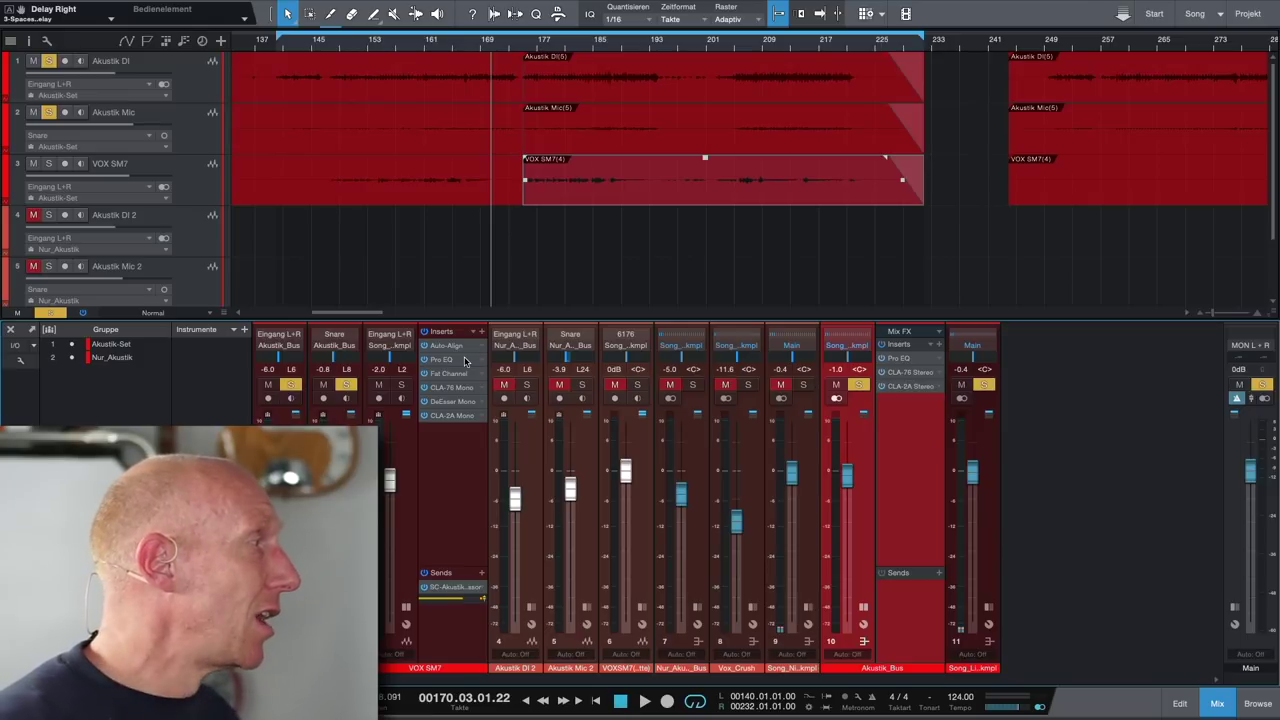
# Expand the inserts of the Akustik Mic and VOX SM7 channels in the mixer.
pyautogui.click(407, 475)
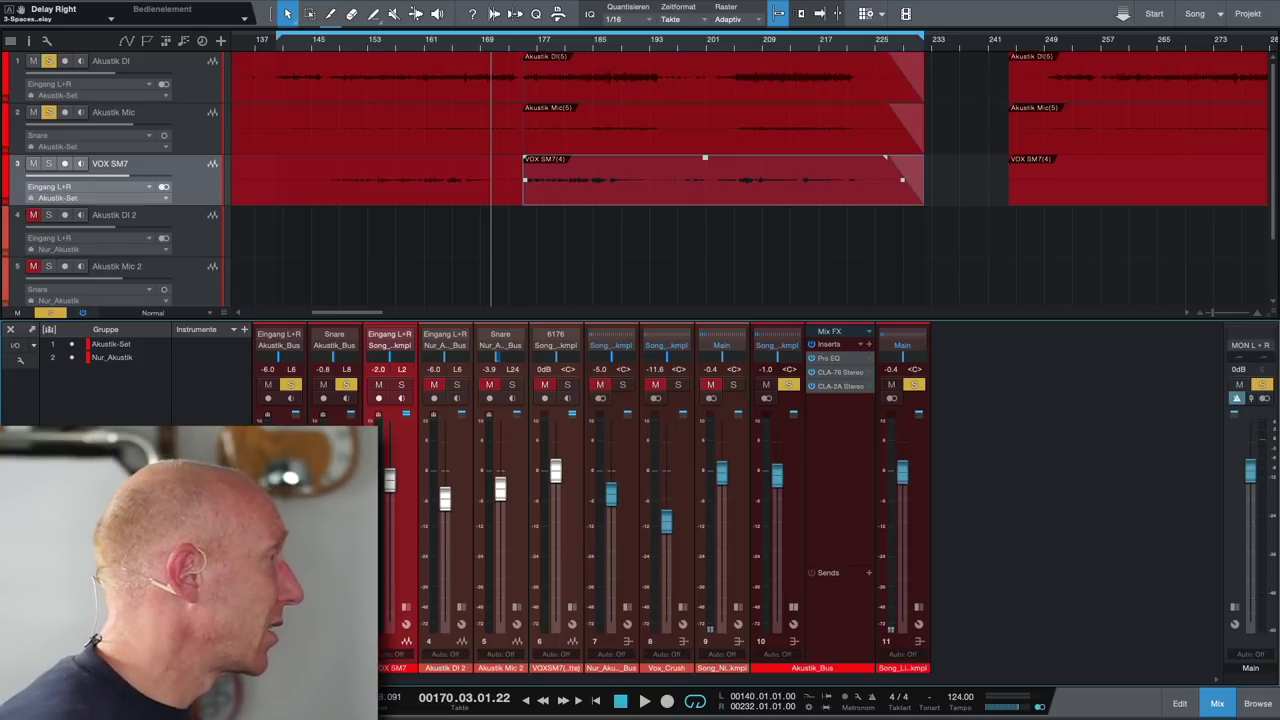
pyautogui.click(334, 340)
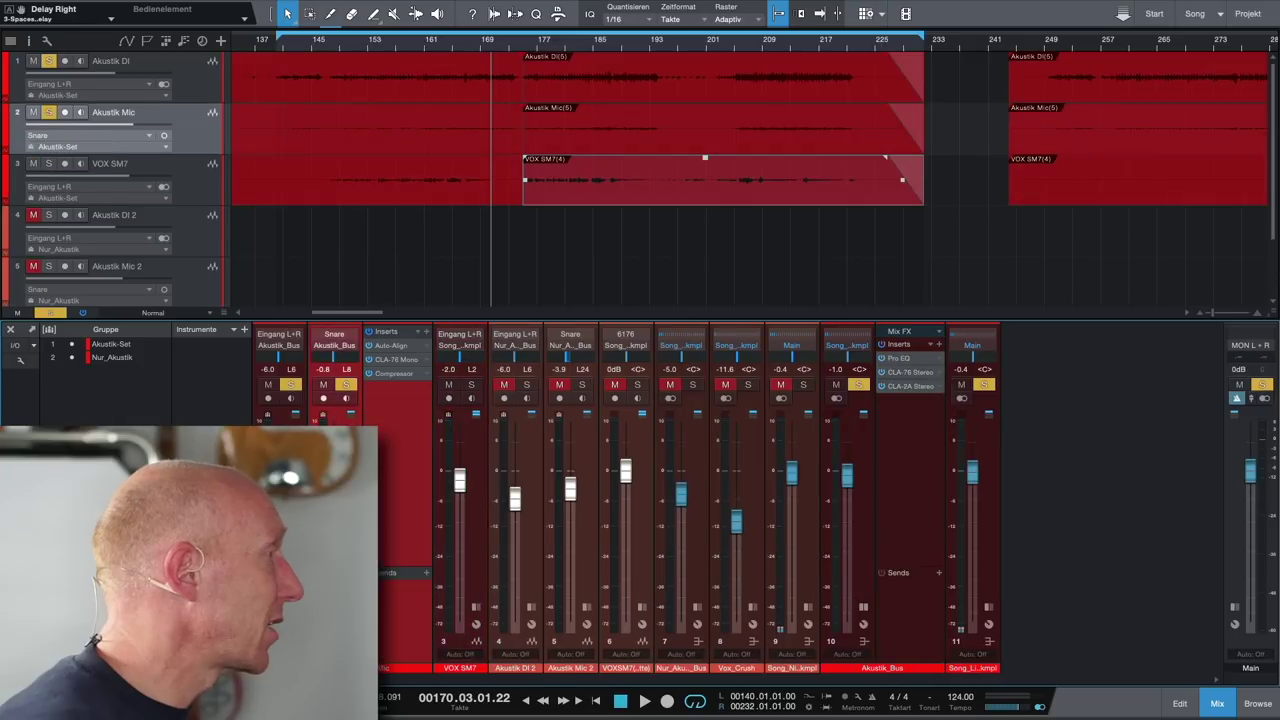
pyautogui.click(475, 462)
# Solo the VOX SM7 channel exclusively and listen to the vocal passage from about bar 151.
pyautogui.click(472, 385)
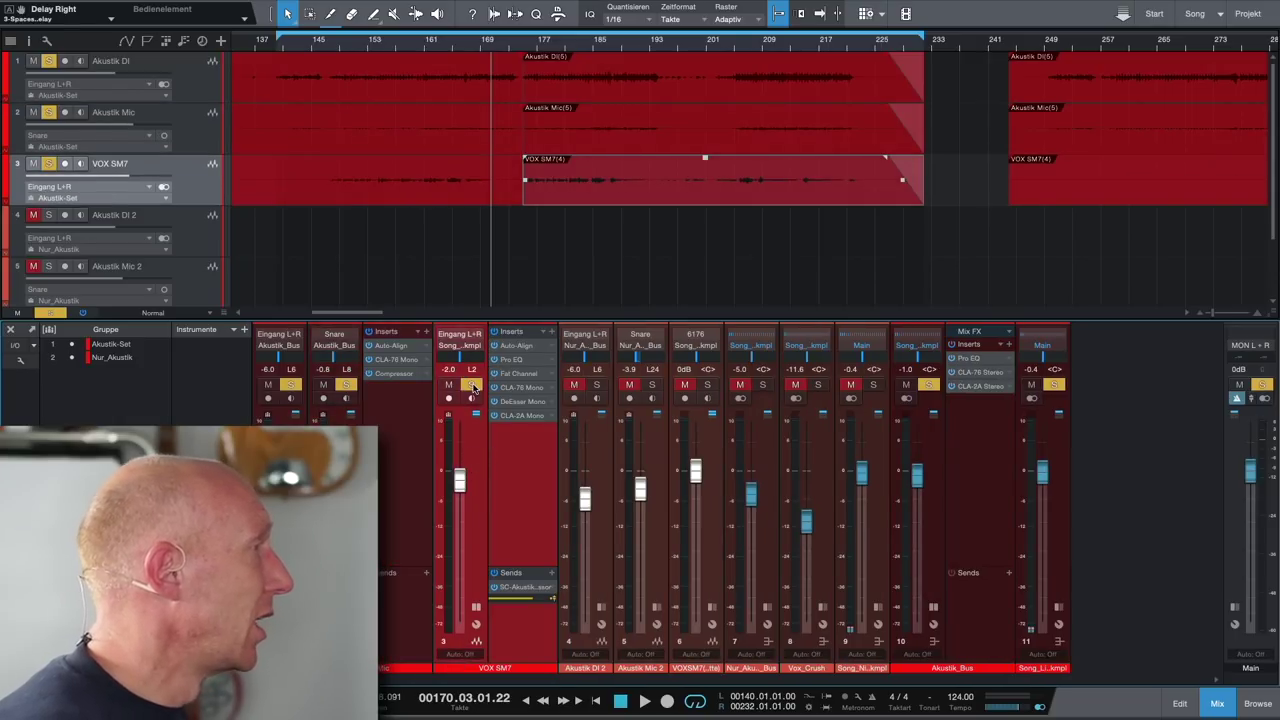
pyautogui.keyDown('ctrl'); pyautogui.click(472, 386); pyautogui.keyUp('ctrl')
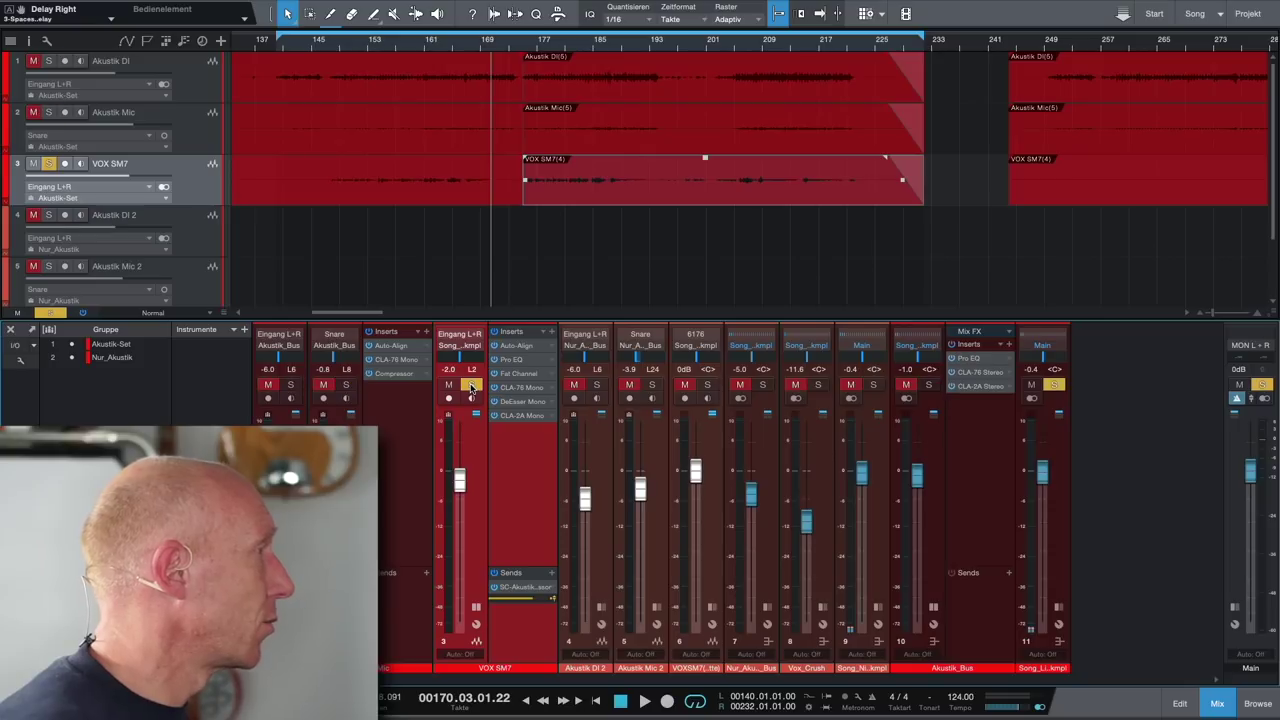
pyautogui.click(362, 49)
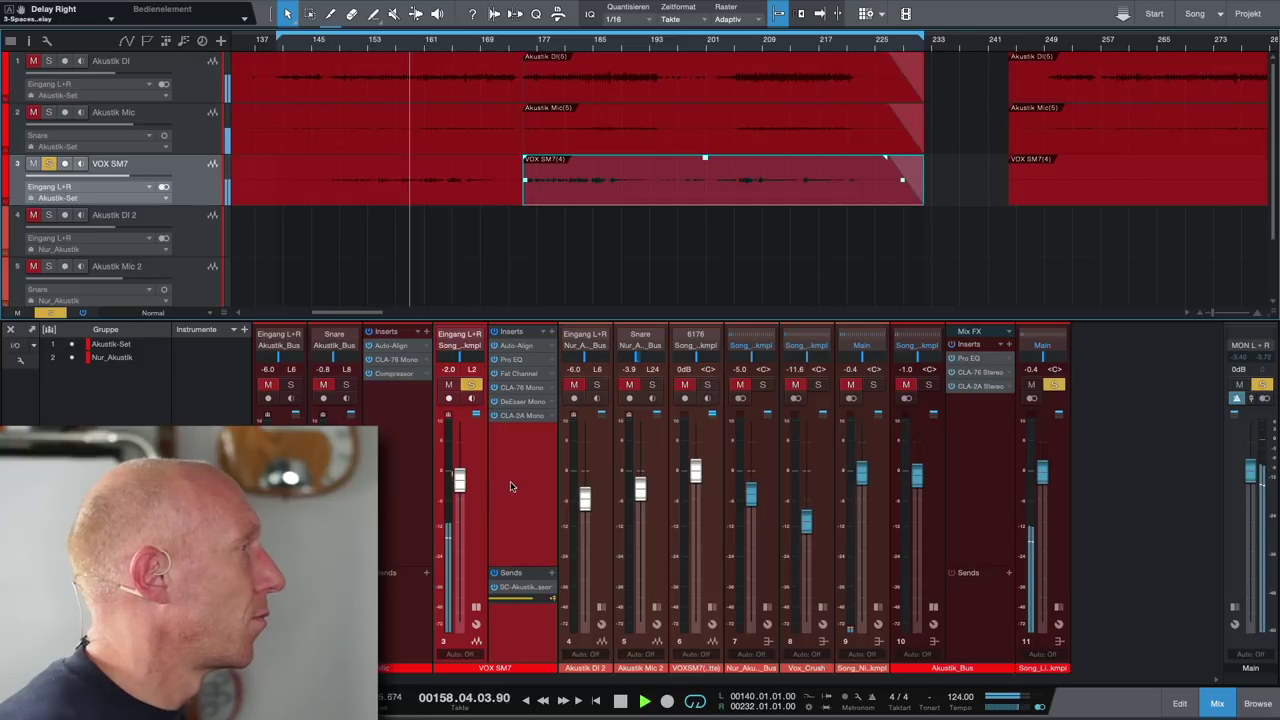
pyautogui.press('space')
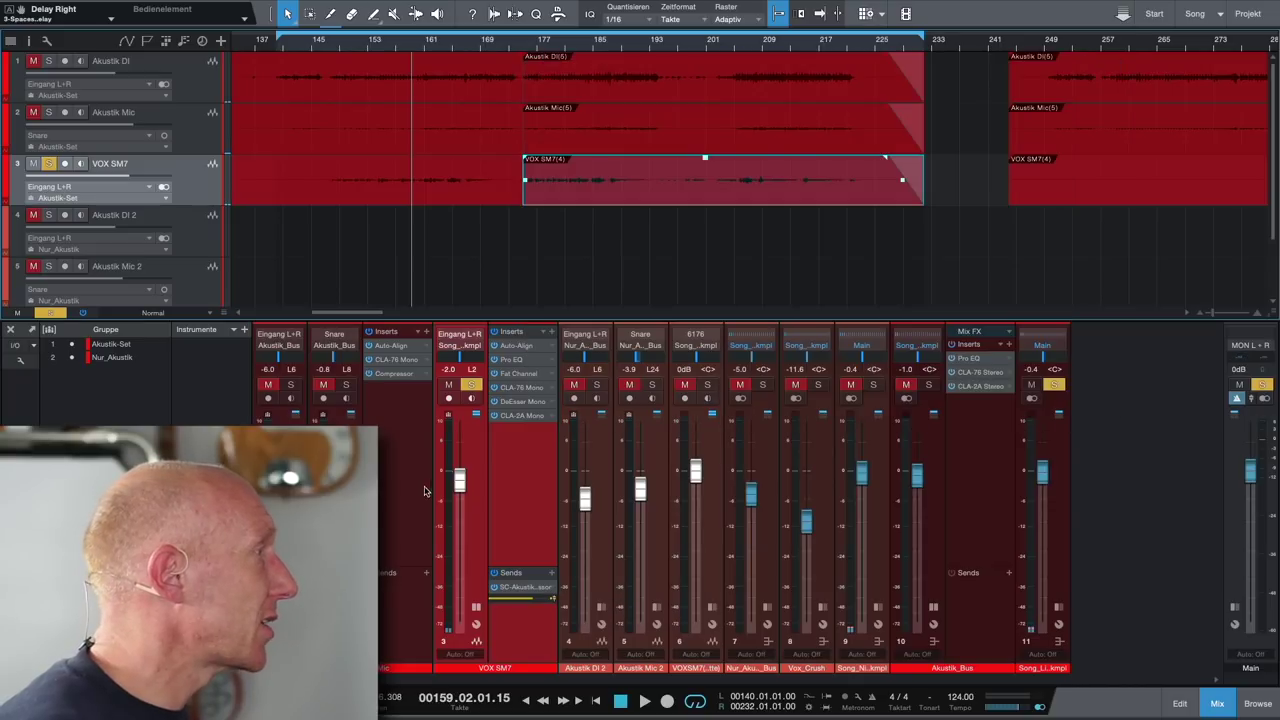
# Open the Compressor insert on Akustik Mic, examine its ratio, threshold and external sidechain settings, and close it.
pyautogui.click(120, 118)
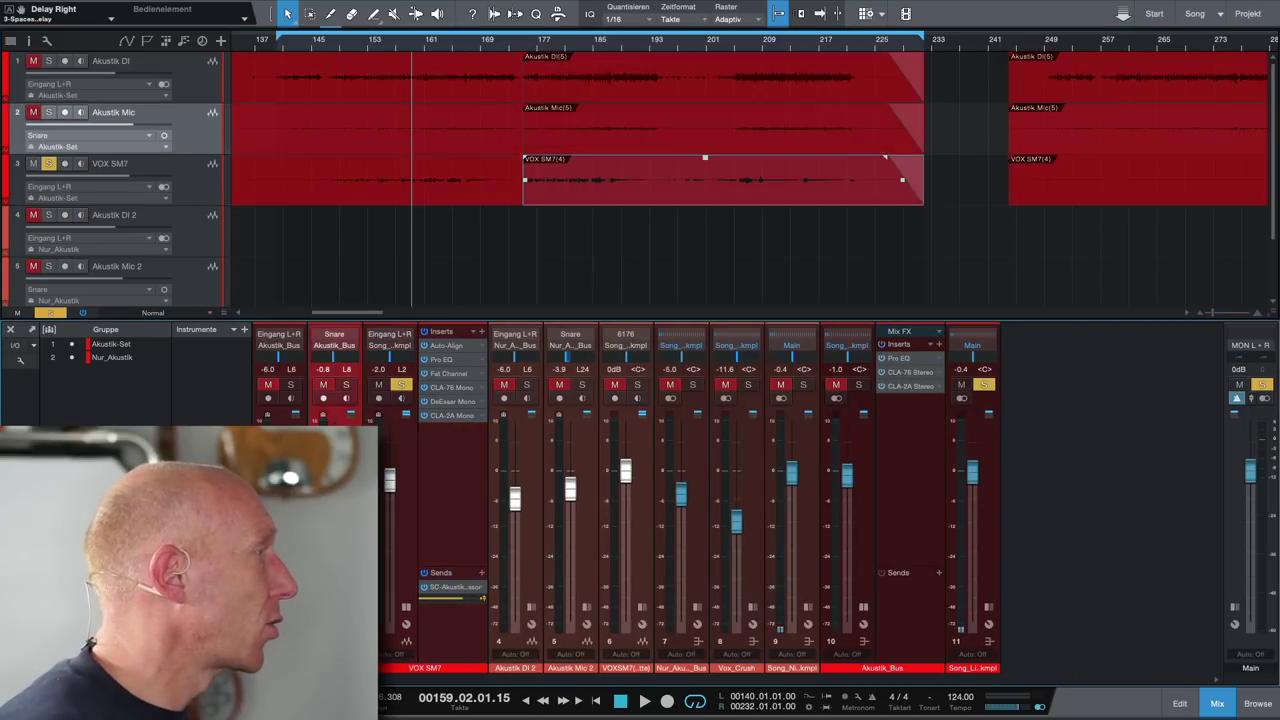
pyautogui.click(394, 374)
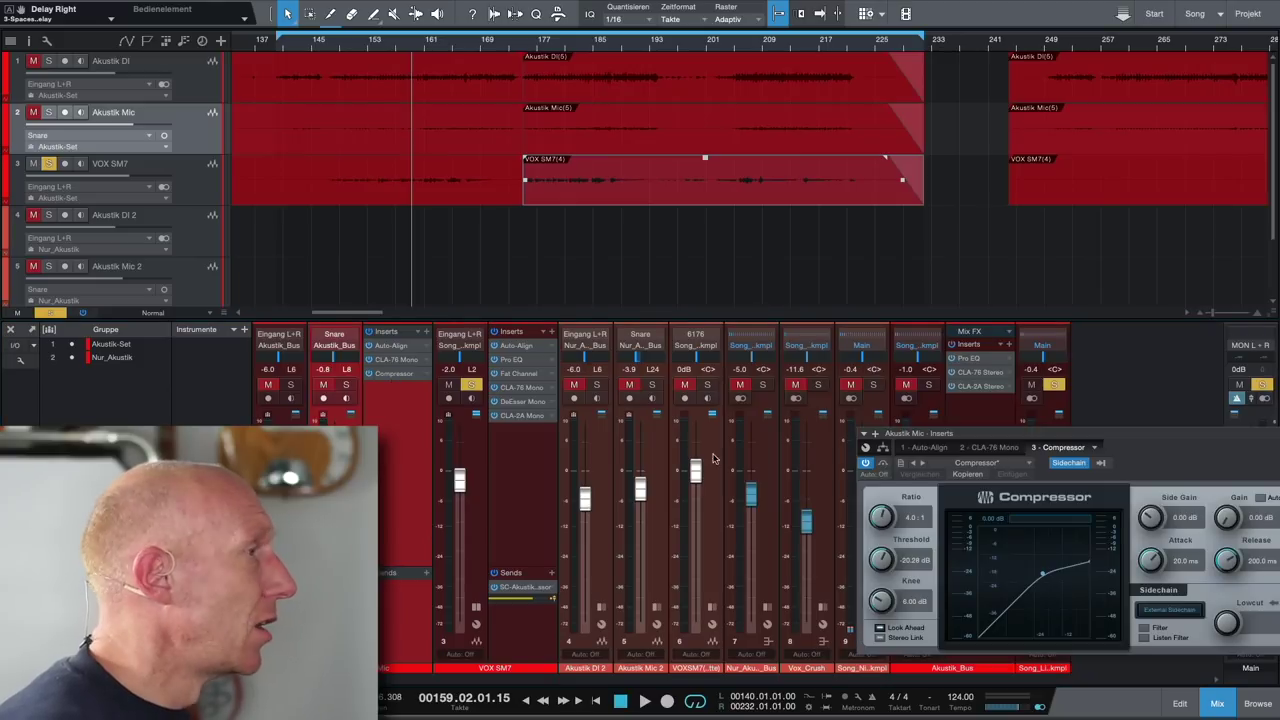
pyautogui.moveTo(1094, 437); pyautogui.dragTo(789, 253)
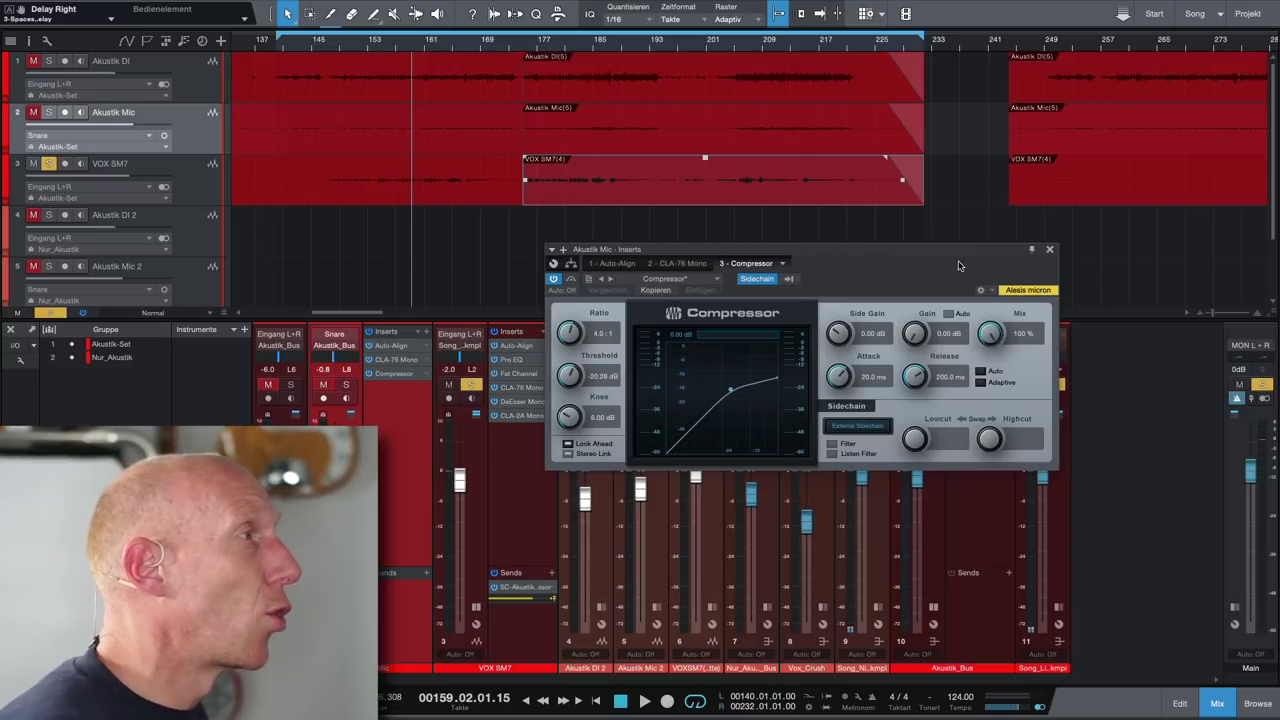
pyautogui.click(1049, 249)
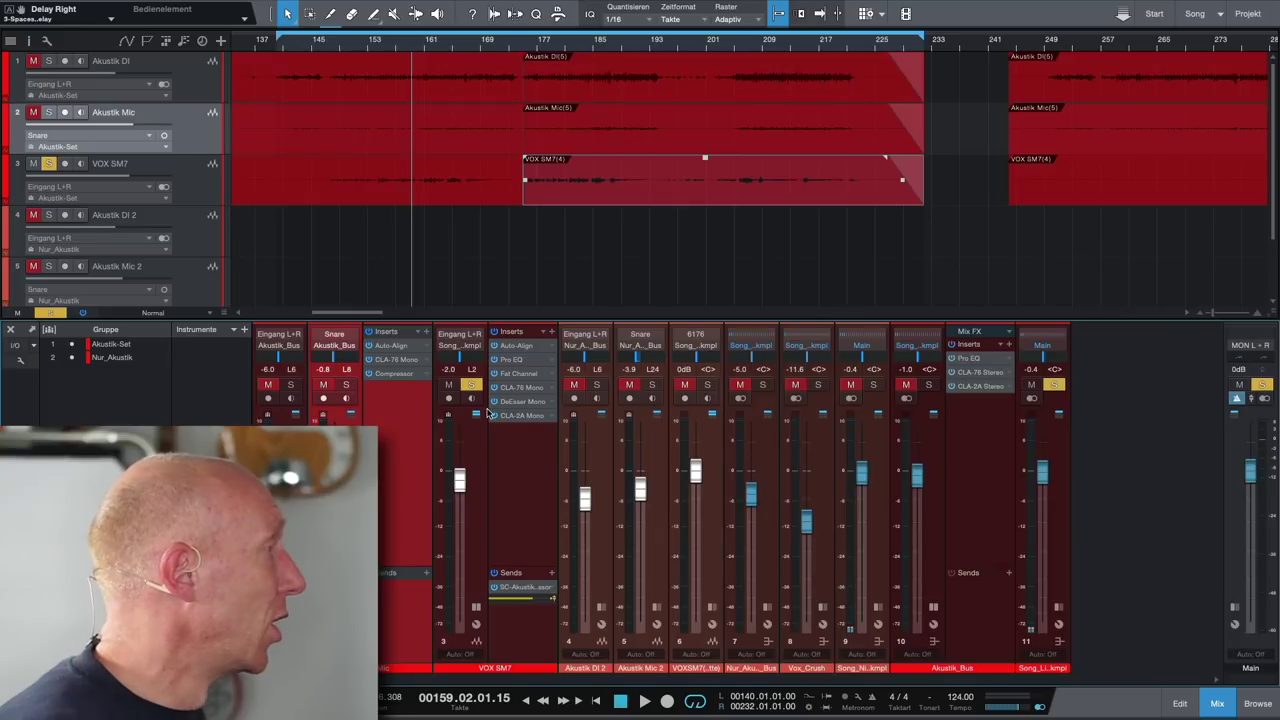
# Collapse the inserts of VOX SM7 and Akustik Mic, and expand those of the Song_Linear_kmpl bus.
pyautogui.click(481, 460)
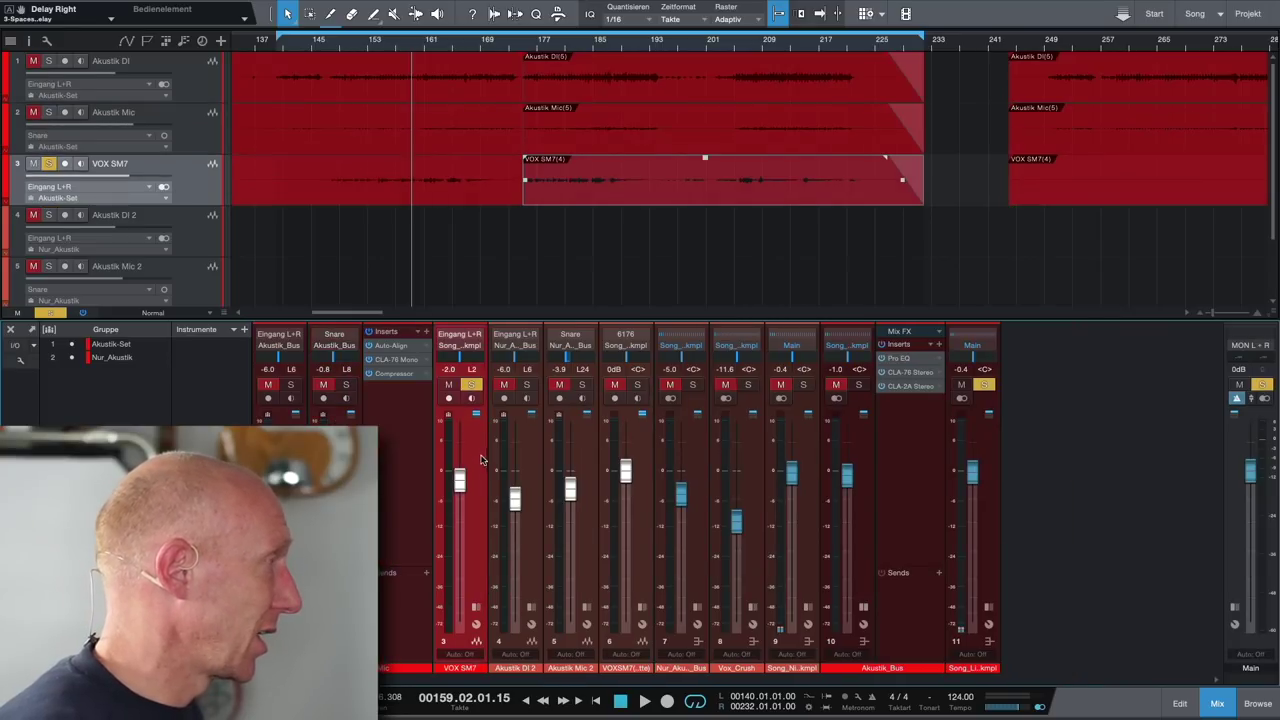
pyautogui.click(334, 360)
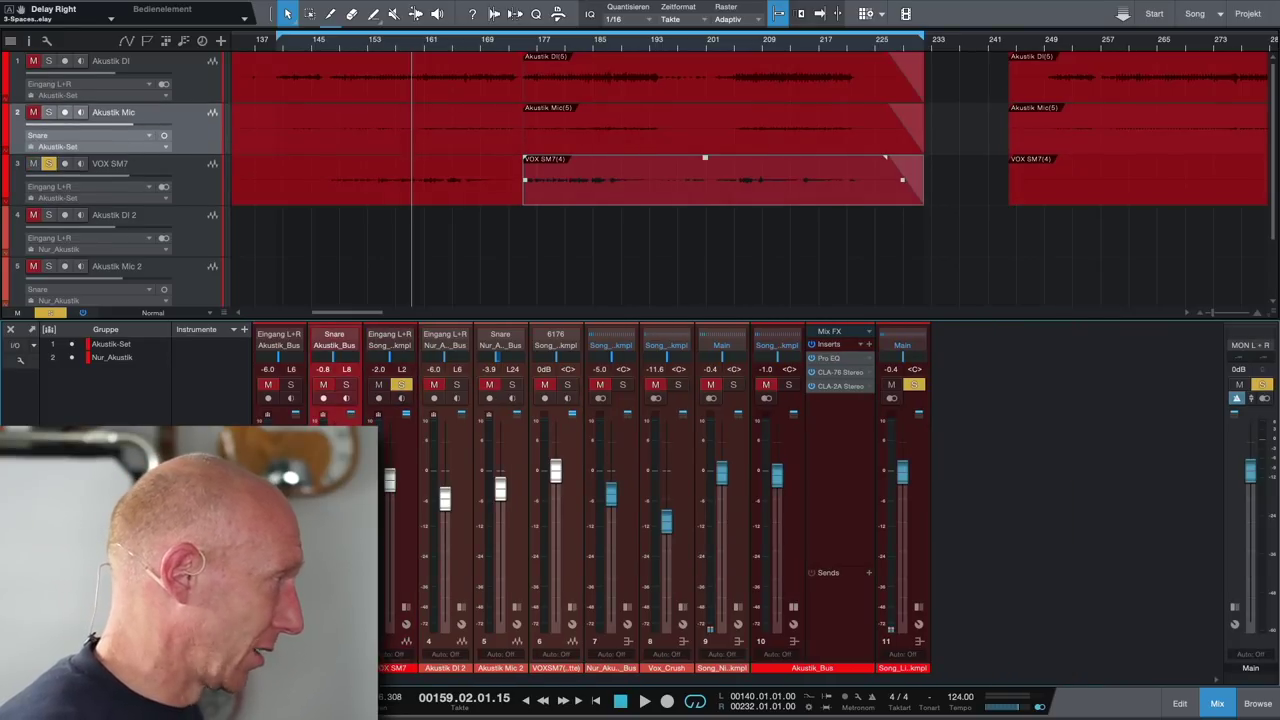
pyautogui.click(917, 497)
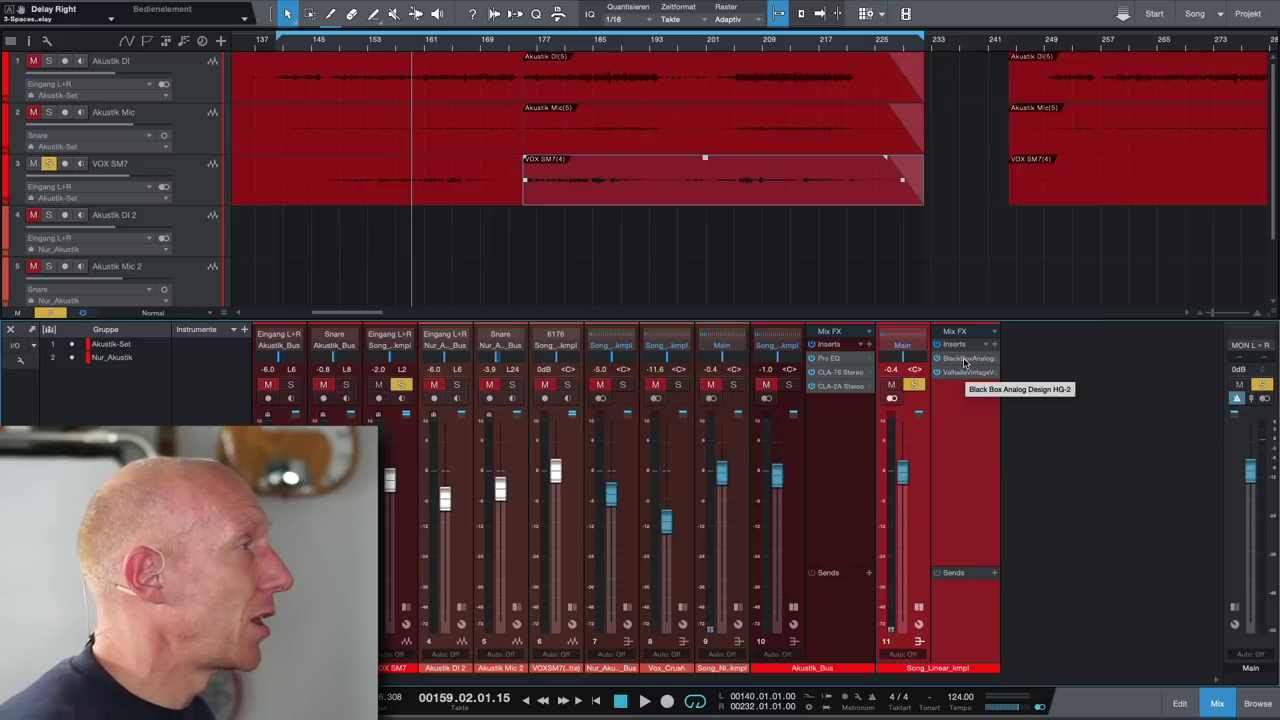
# Open the Black Box Analog Design HG-2 insert on Song_Linear_kmpl, examine its saturation settings, and close it.
pyautogui.click(965, 360)
pyautogui.moveTo(1120, 530); pyautogui.dragTo(658, 104)
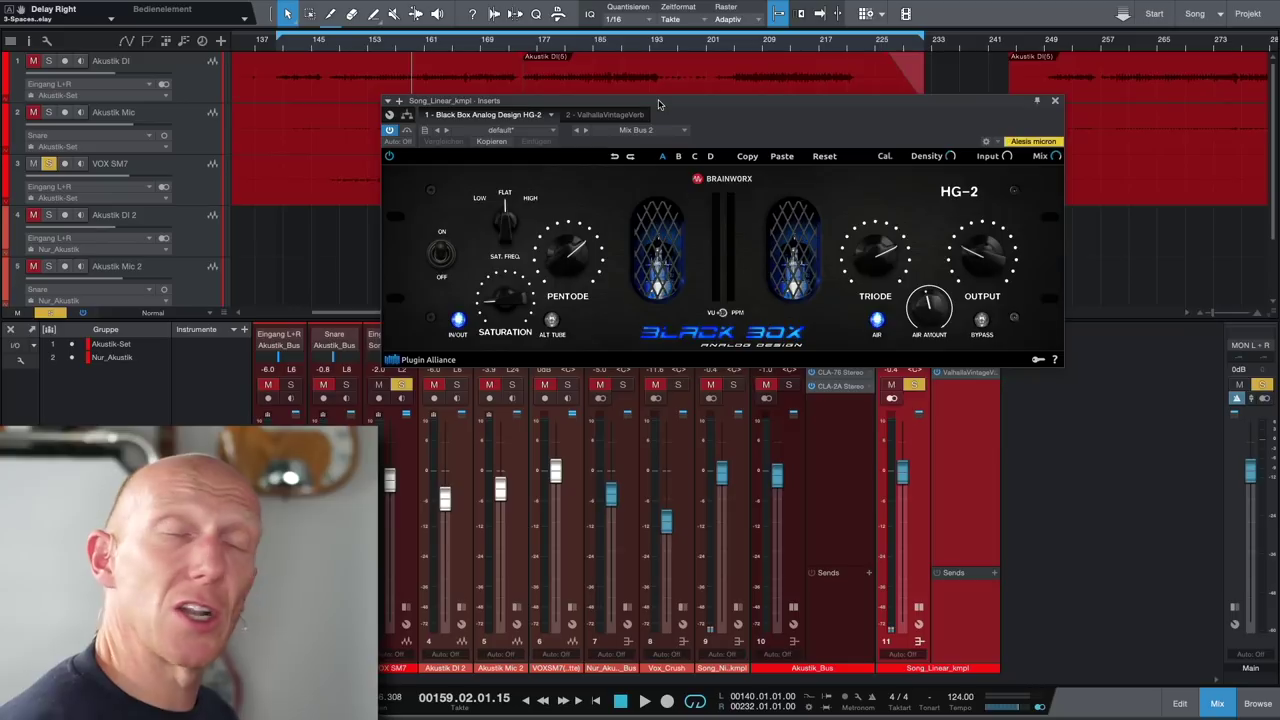
pyautogui.click(1054, 100)
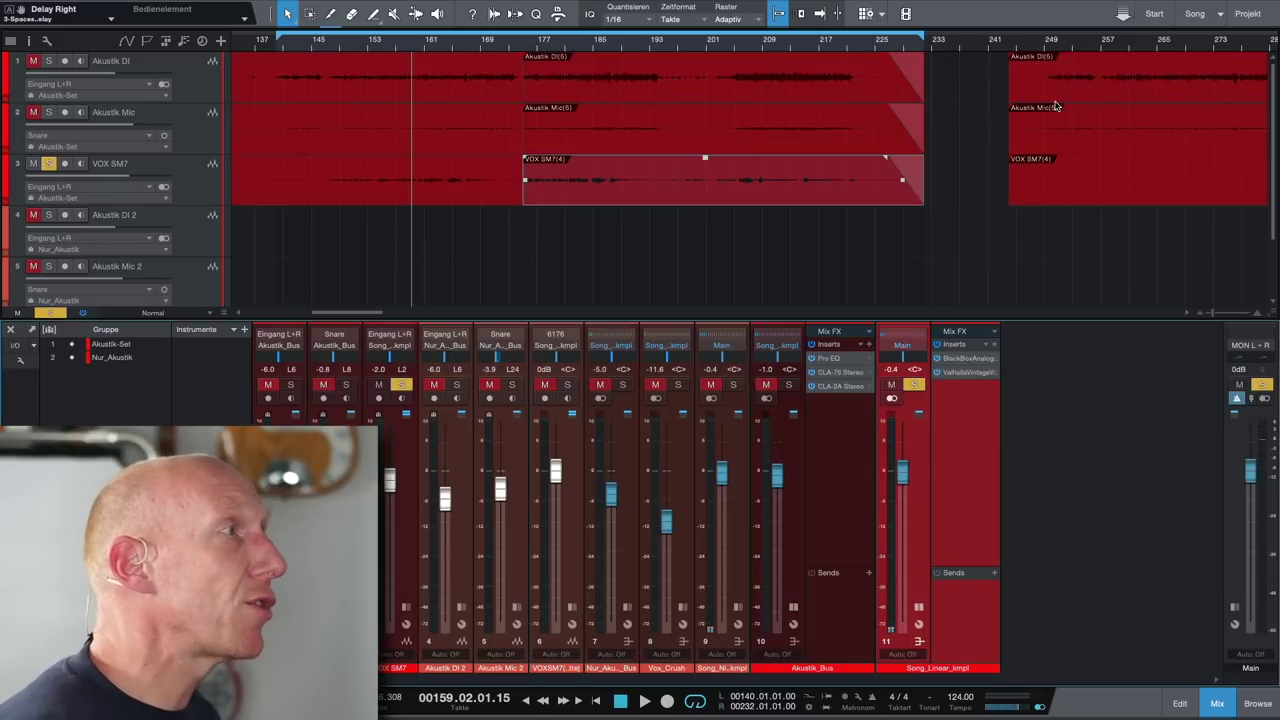
# Open the ValhallaVintageVerb insert on Song_Linear_kmpl and examine its Smooth Plate reverb settings.
pyautogui.doubleClick(965, 373)
pyautogui.moveTo(1131, 441); pyautogui.dragTo(792, 186)
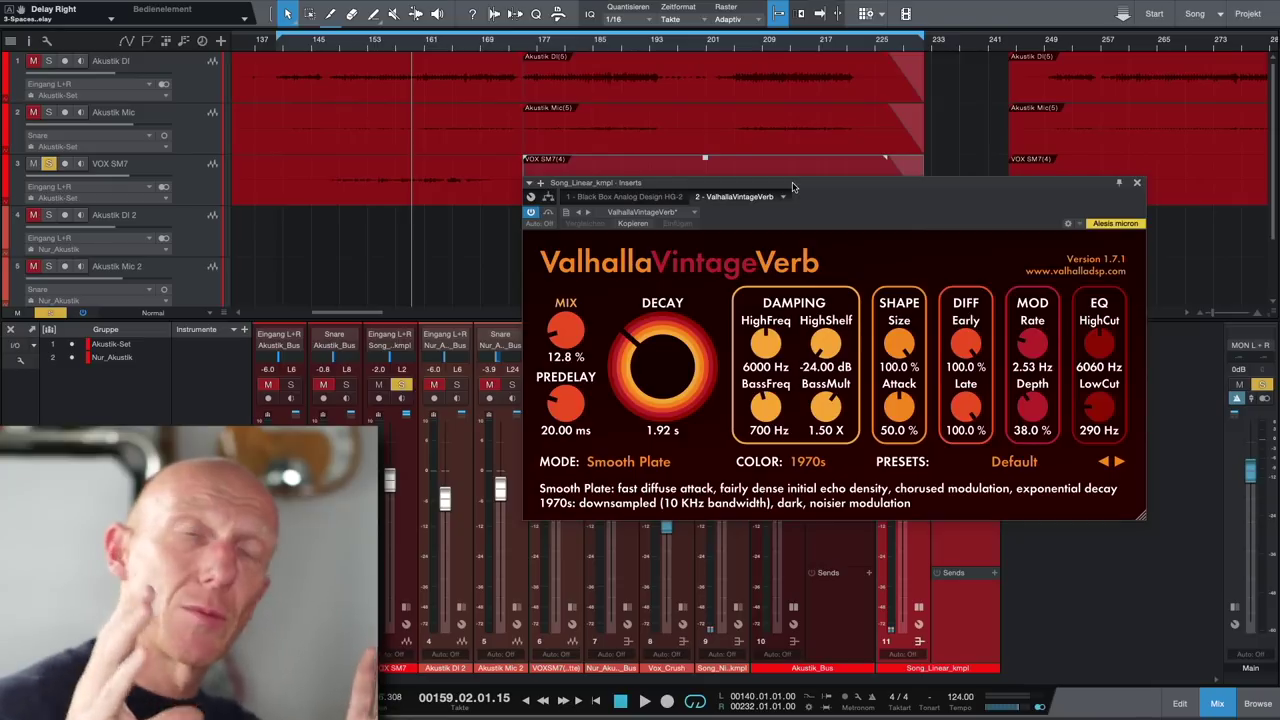
pyautogui.moveTo(864, 186); pyautogui.dragTo(583, 116)
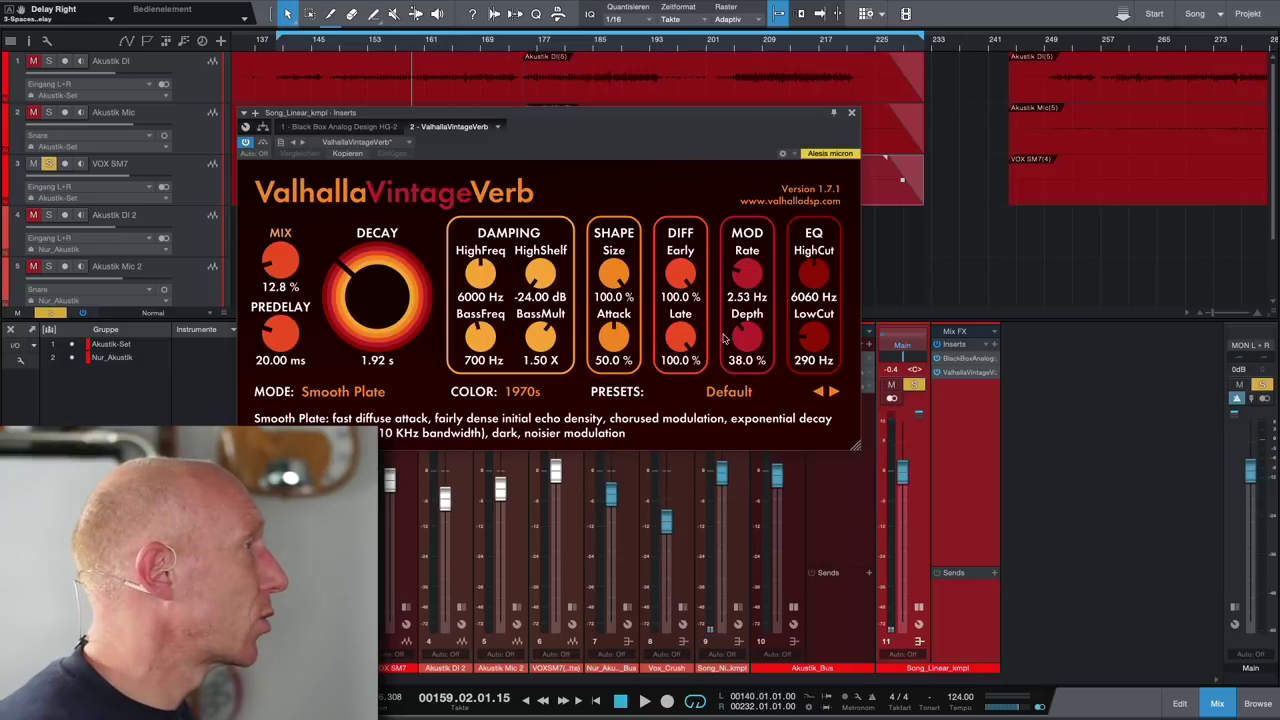
# Audition the reverb's Mix at 92.4 % during playback, bring it down to 12.4 %, then close the plug-in and collapse the bus inserts.
pyautogui.moveTo(282, 265); pyautogui.dragTo(258, 134)
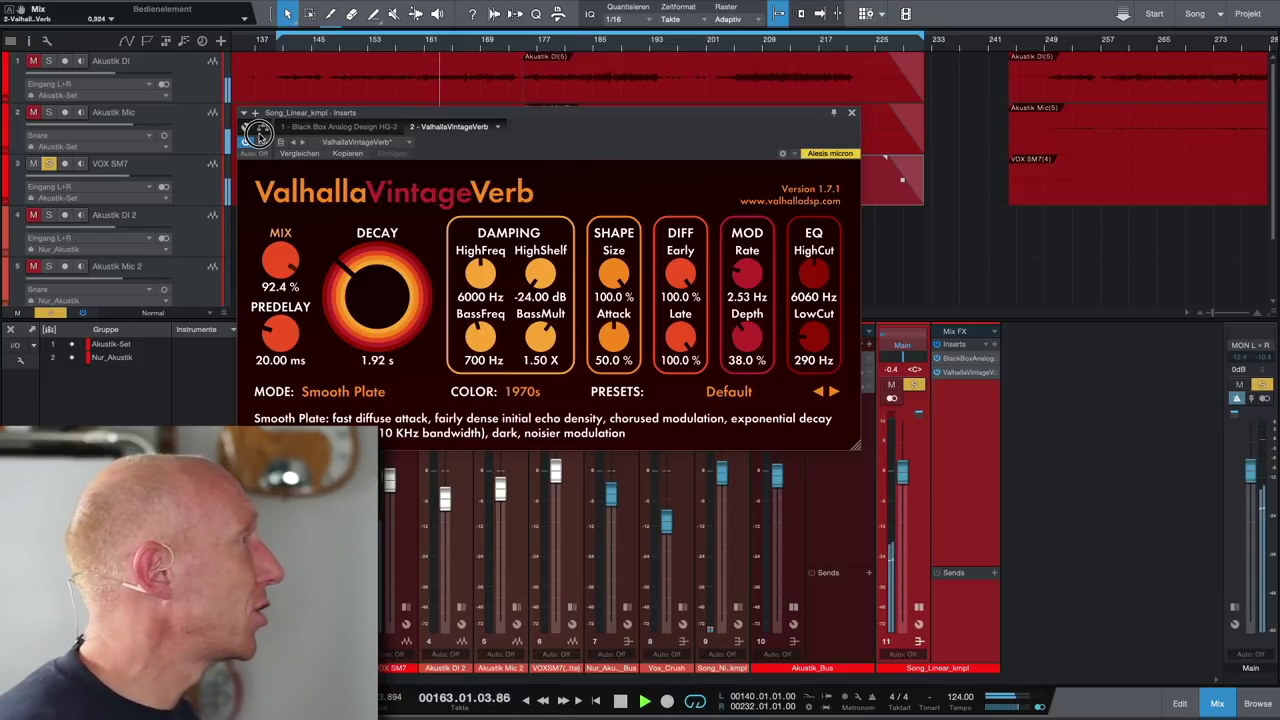
pyautogui.moveTo(266, 250); pyautogui.dragTo(279, 273)
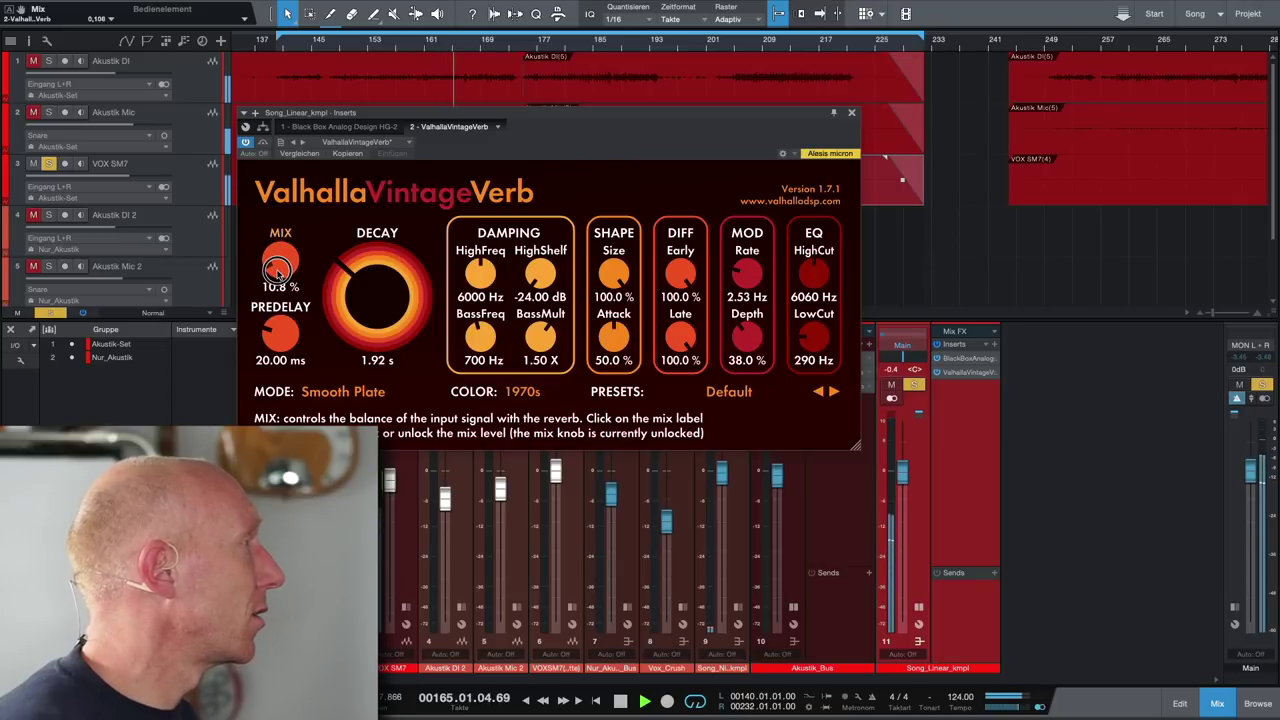
pyautogui.scroll(2, 282, 263)
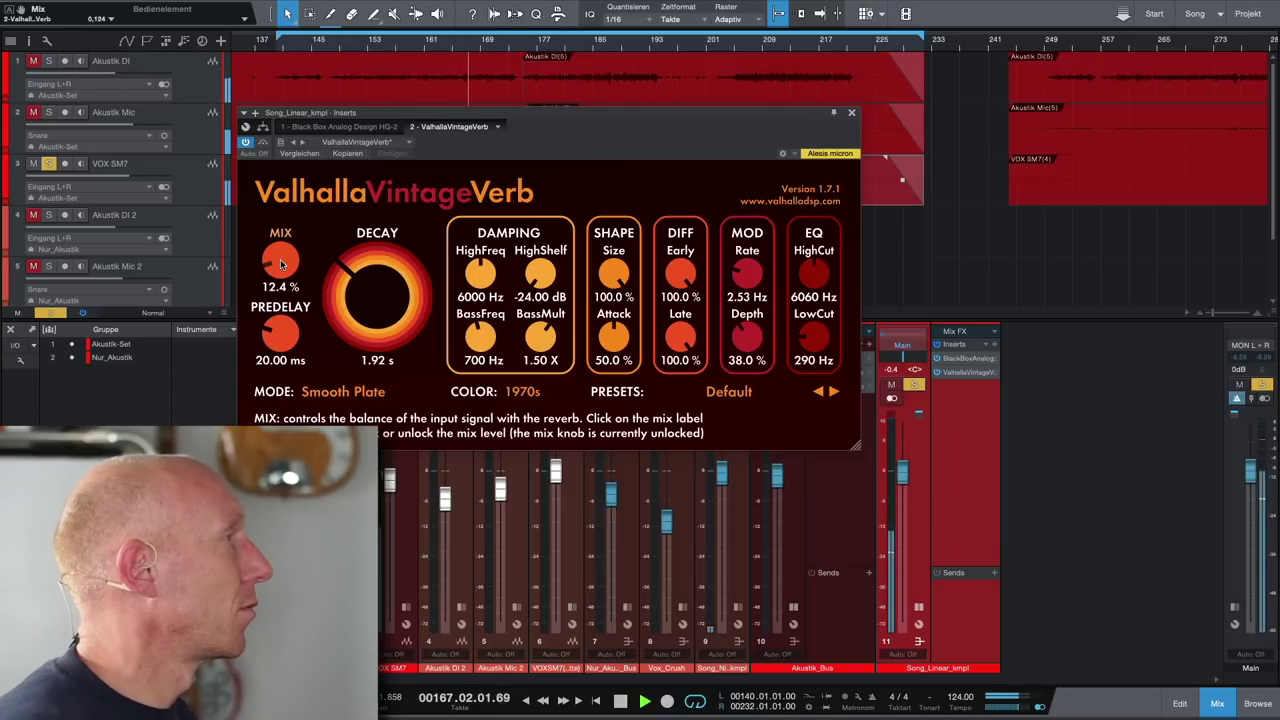
pyautogui.click(852, 114)
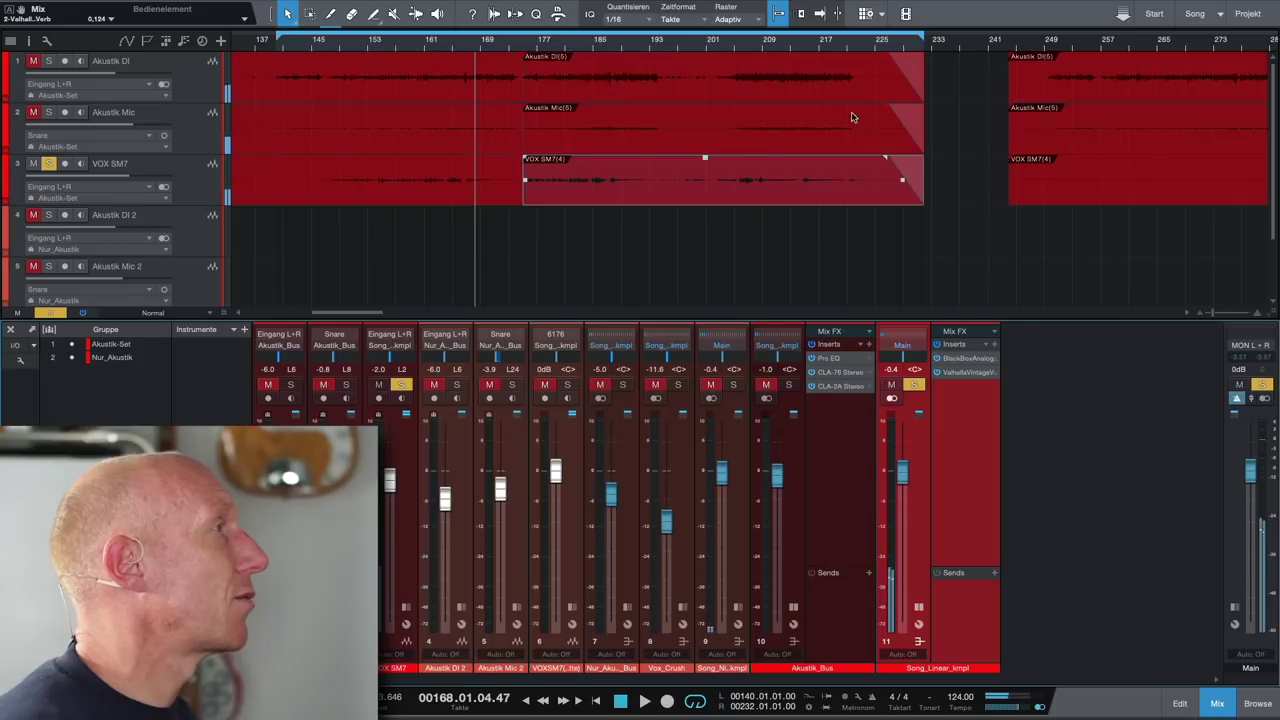
pyautogui.click(925, 532)
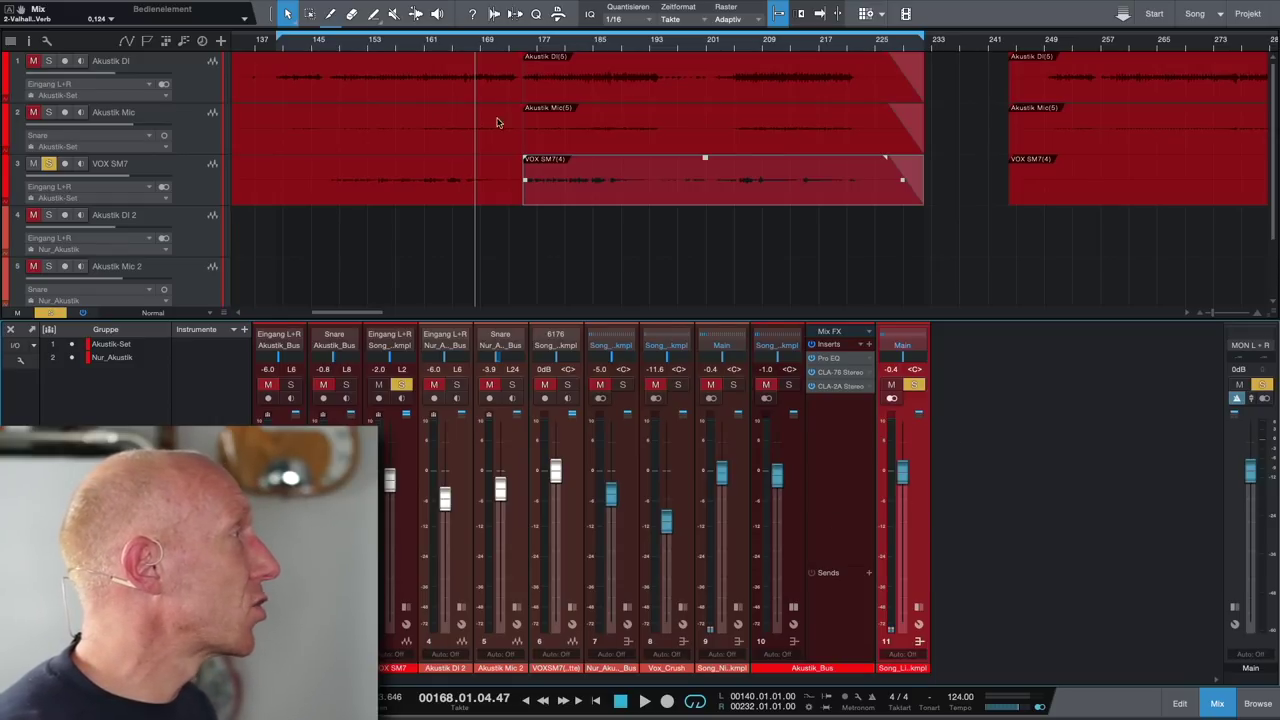
# Set the loop range from bar 867 to bar 1034 over the Akustik DI 2 and Akustik Mic 2 clips.
pyautogui.hscroll(15, 496, 126)
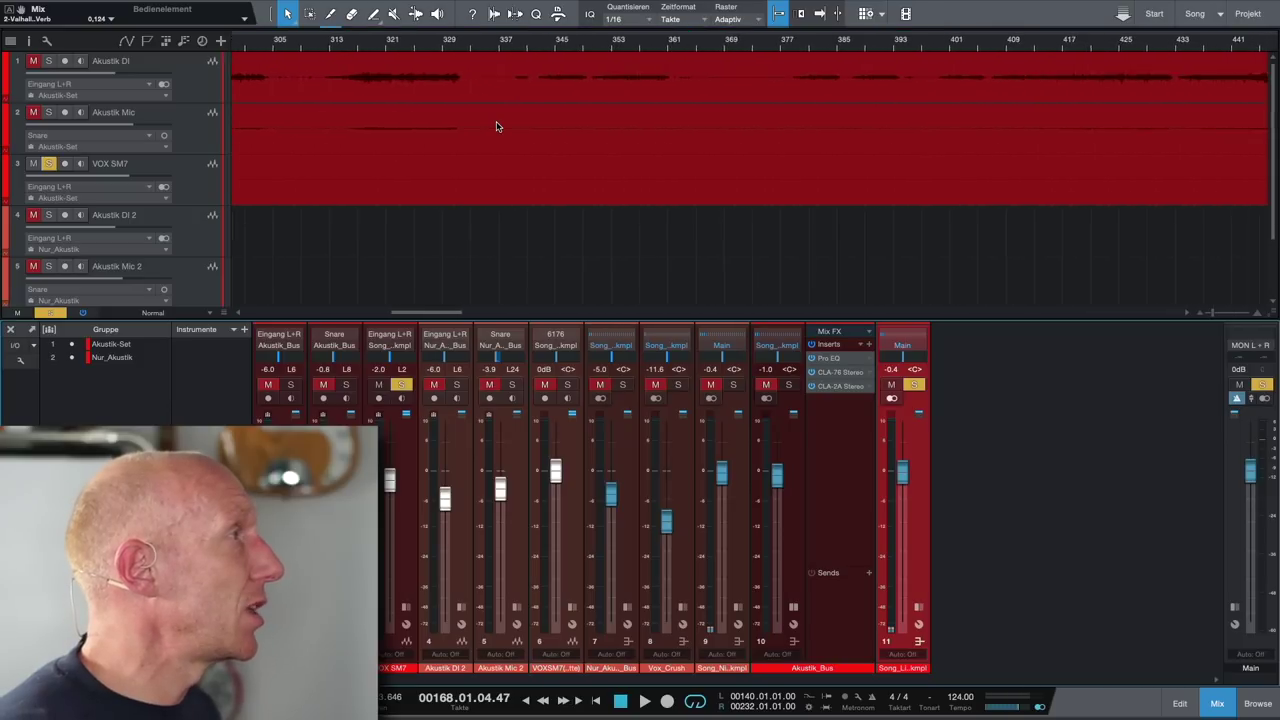
pyautogui.scroll(-10, 496, 126)
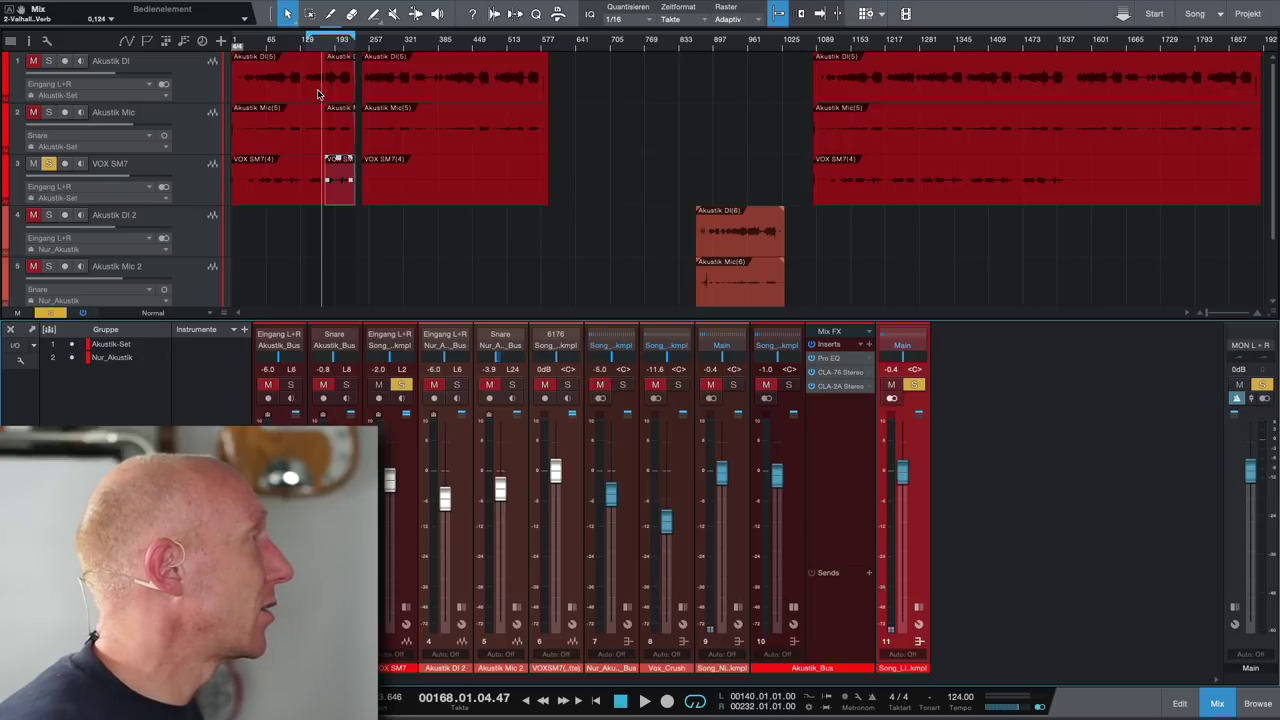
pyautogui.scroll(10, 318, 94)
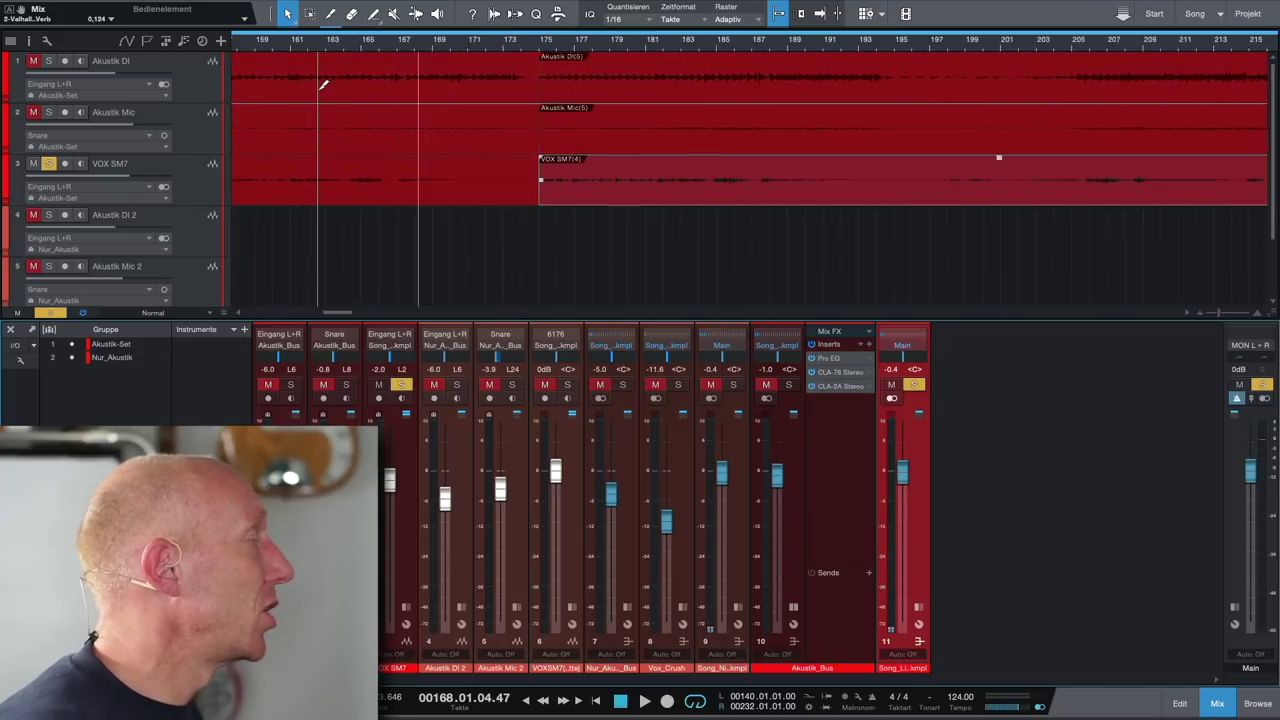
pyautogui.hscroll(-3, 318, 94)
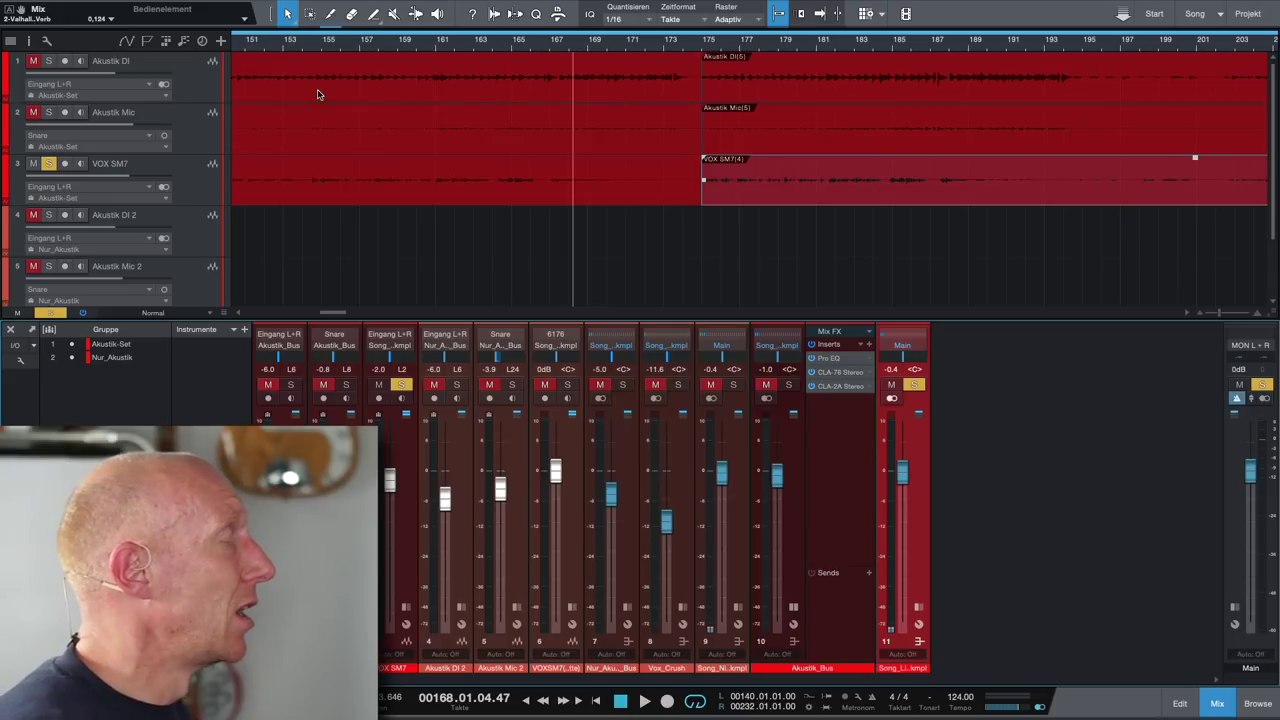
pyautogui.scroll(-8, 323, 97)
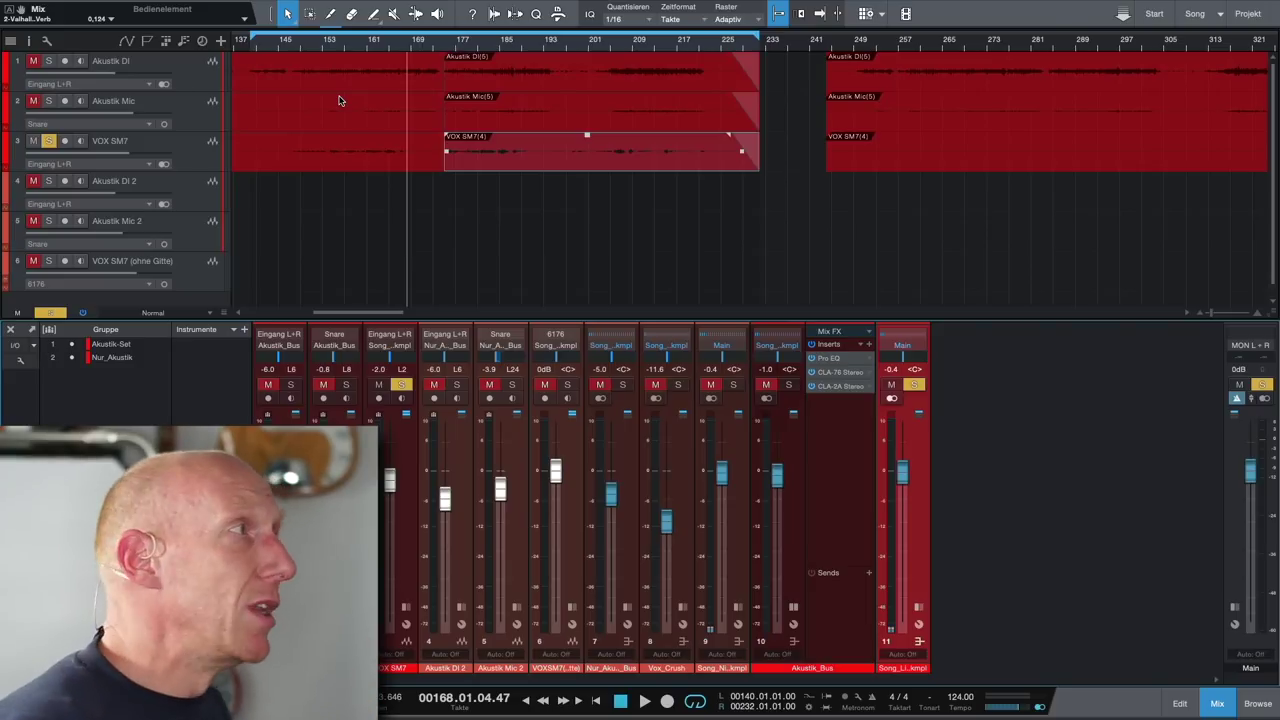
pyautogui.hscroll(10, 588, 125)
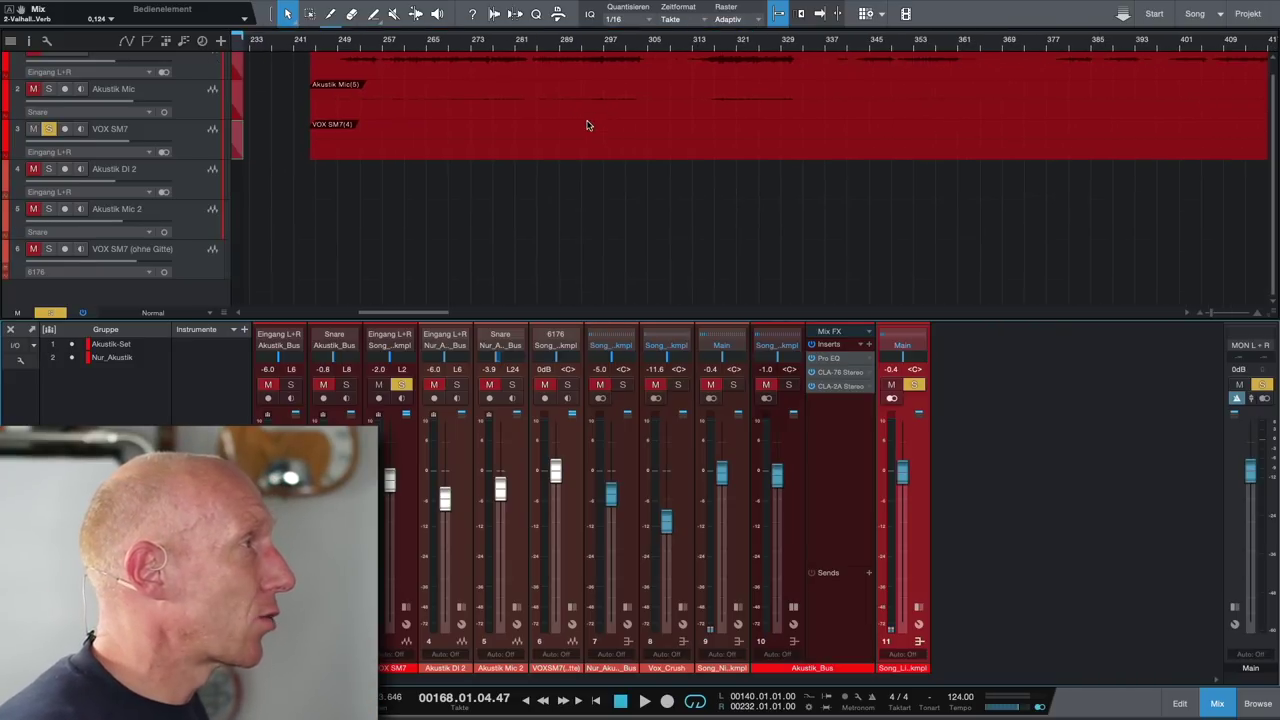
pyautogui.hscroll(15, 588, 125)
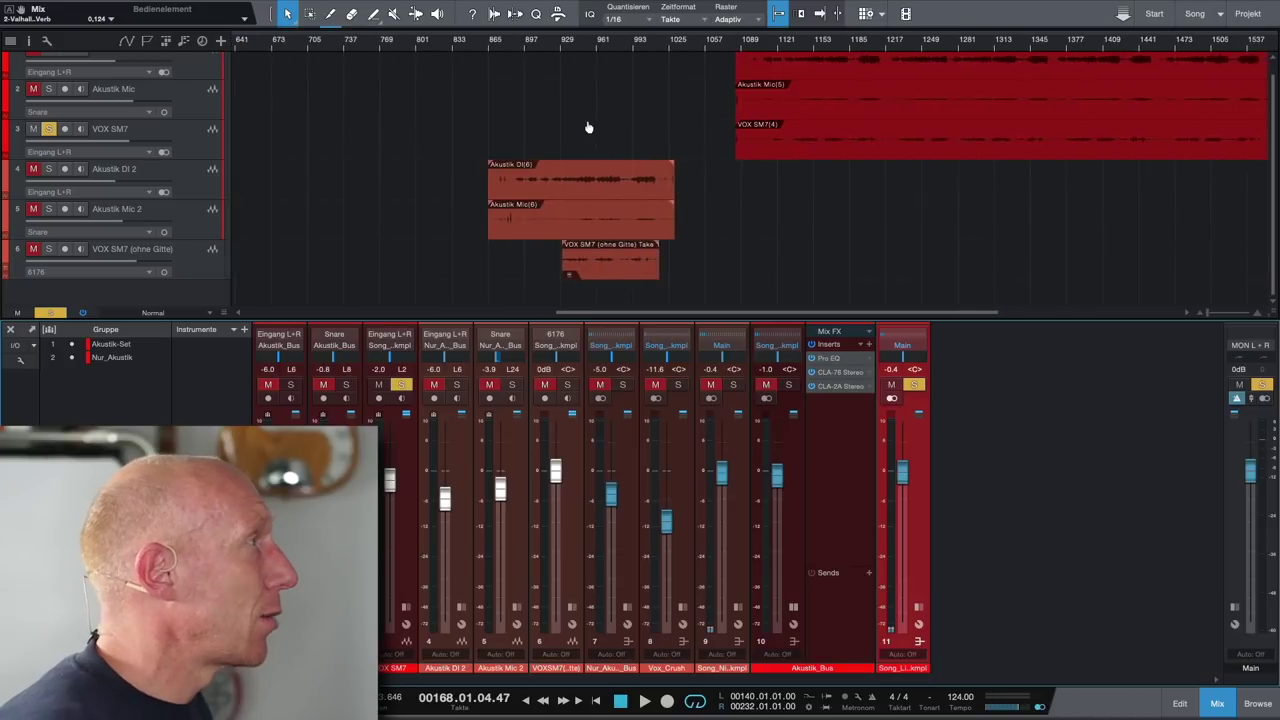
pyautogui.hscroll(2, 588, 127)
pyautogui.moveTo(457, 40); pyautogui.dragTo(645, 42)
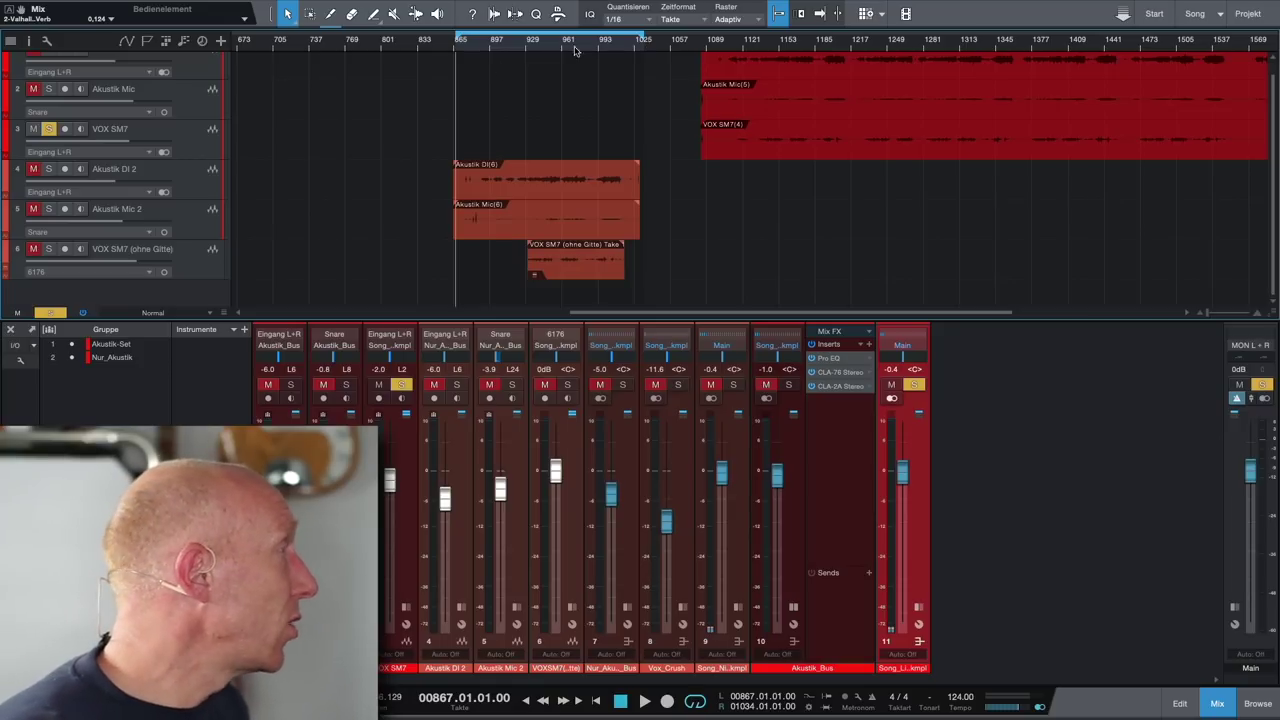
# Expand the take layers of VOX SM7 (ohne Gitte), examine the takes at the Klein track height, and collapse them again.
pyautogui.click(5, 268)
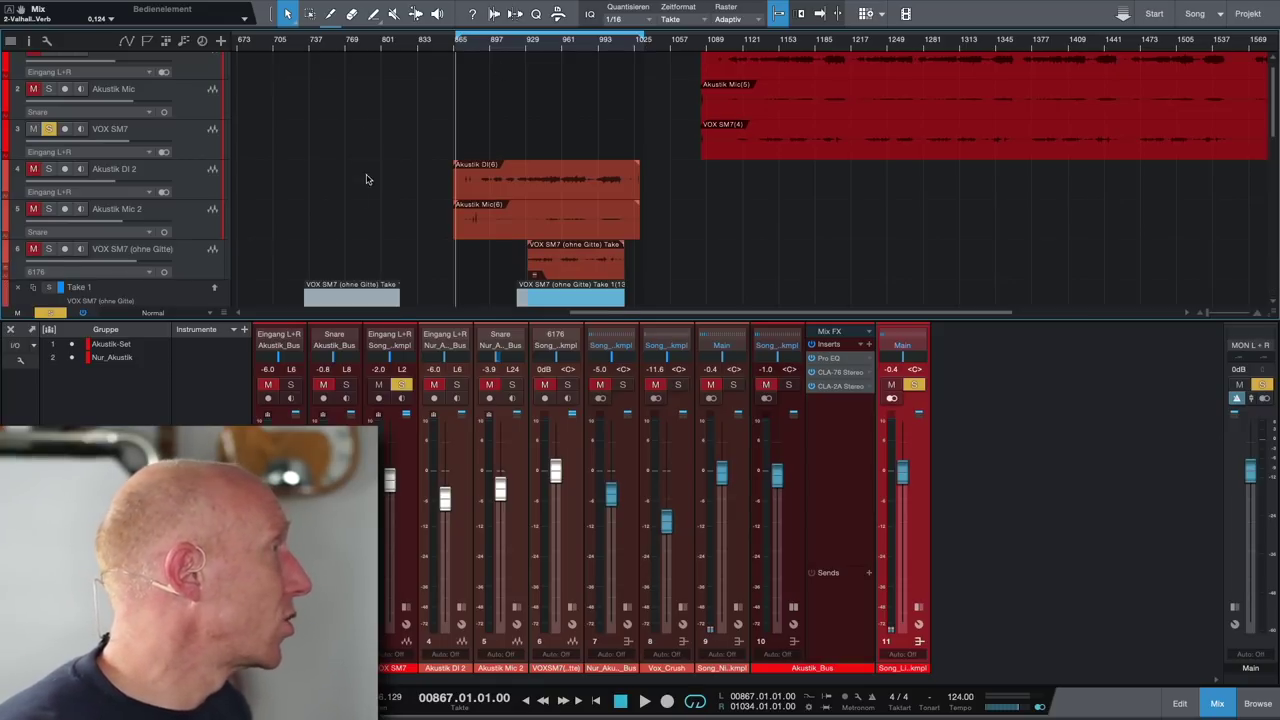
pyautogui.scroll(-3, 367, 170)
pyautogui.scroll(2, 367, 170)
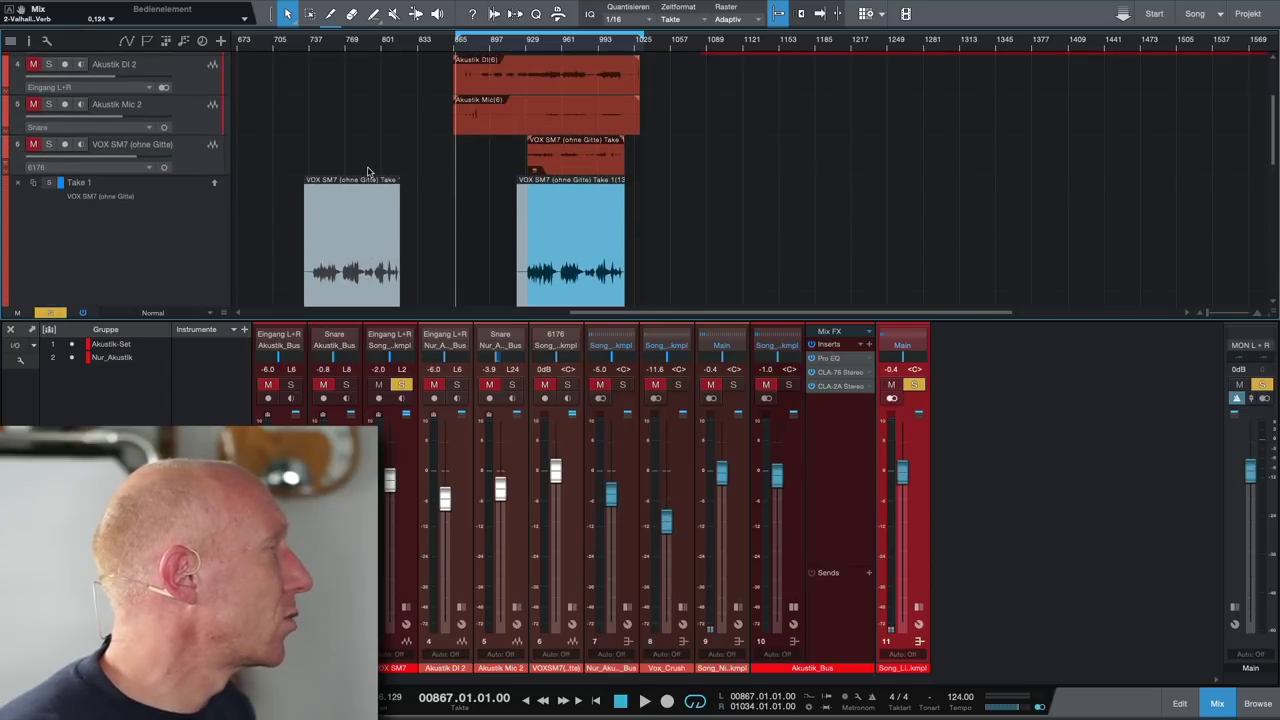
pyautogui.scroll(3, 370, 165)
pyautogui.scroll(-3, 371, 163)
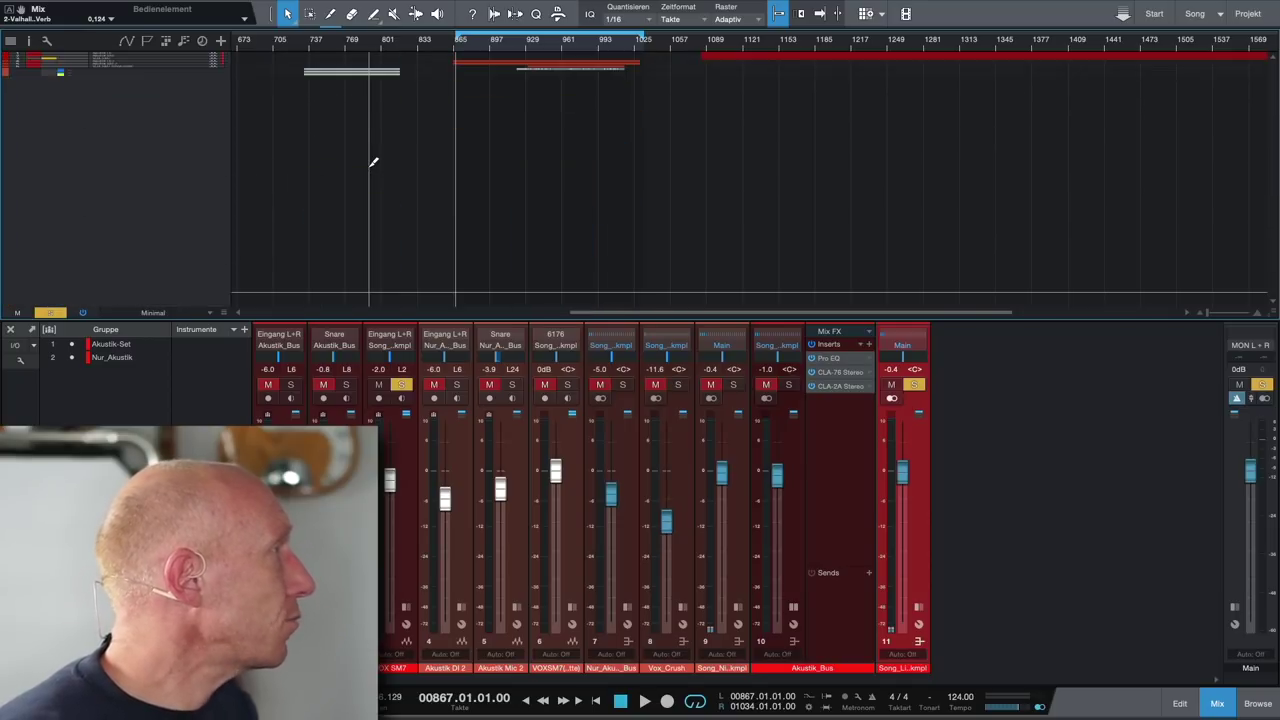
pyautogui.scroll(2, 372, 163)
pyautogui.scroll(-2, 370, 166)
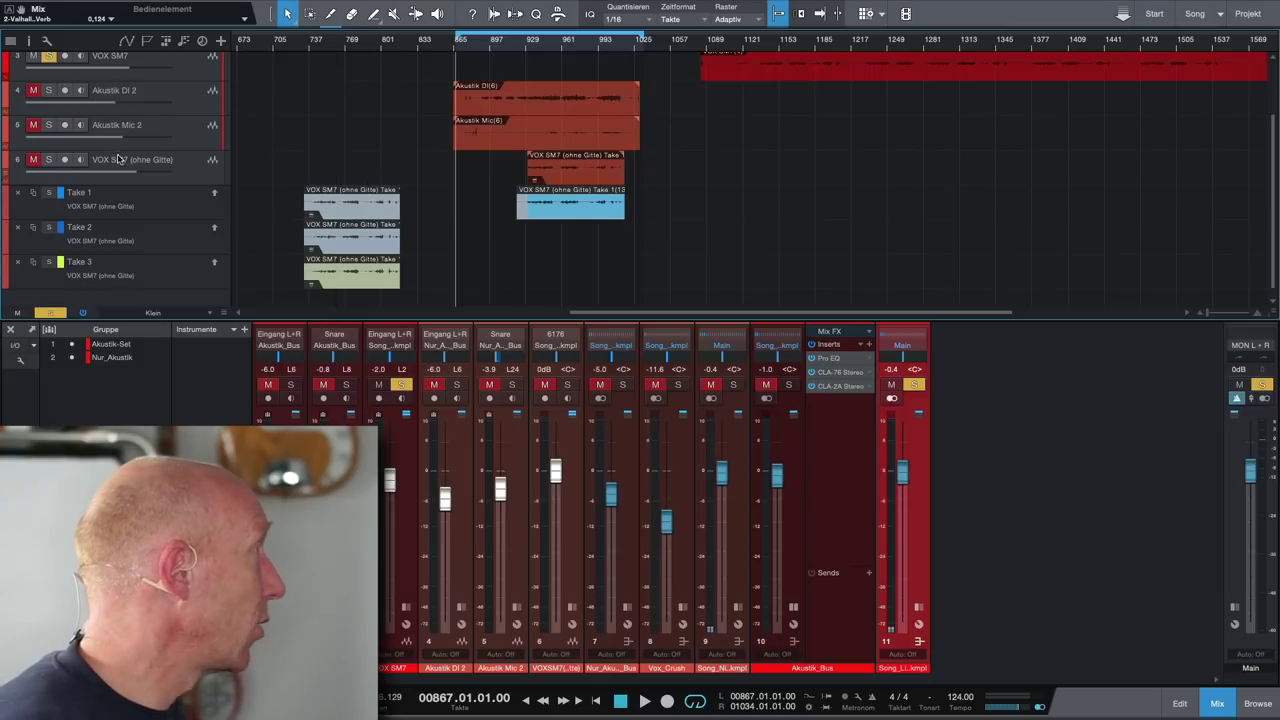
pyautogui.click(9, 177)
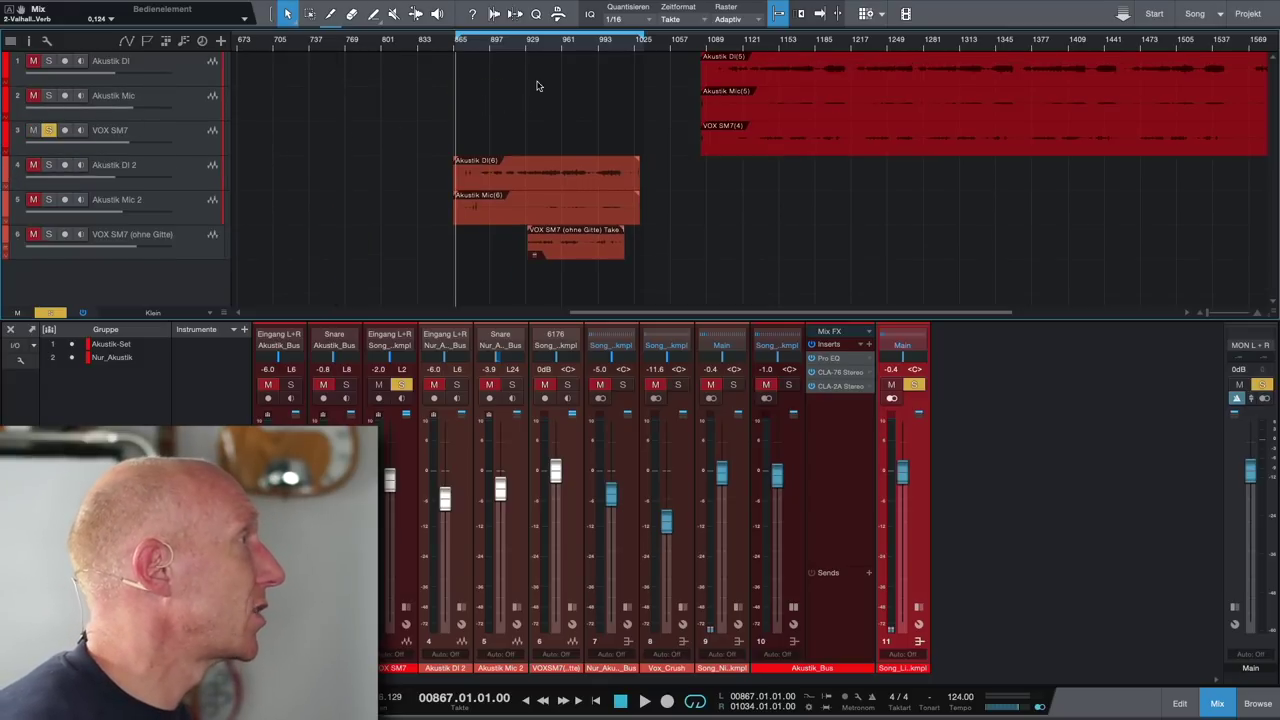
# Play the second song section from the start of the vocal clip, remove the VOX SM7 solo to hear the full mix, and stop.
pyautogui.click(530, 44)
pyautogui.press('space')
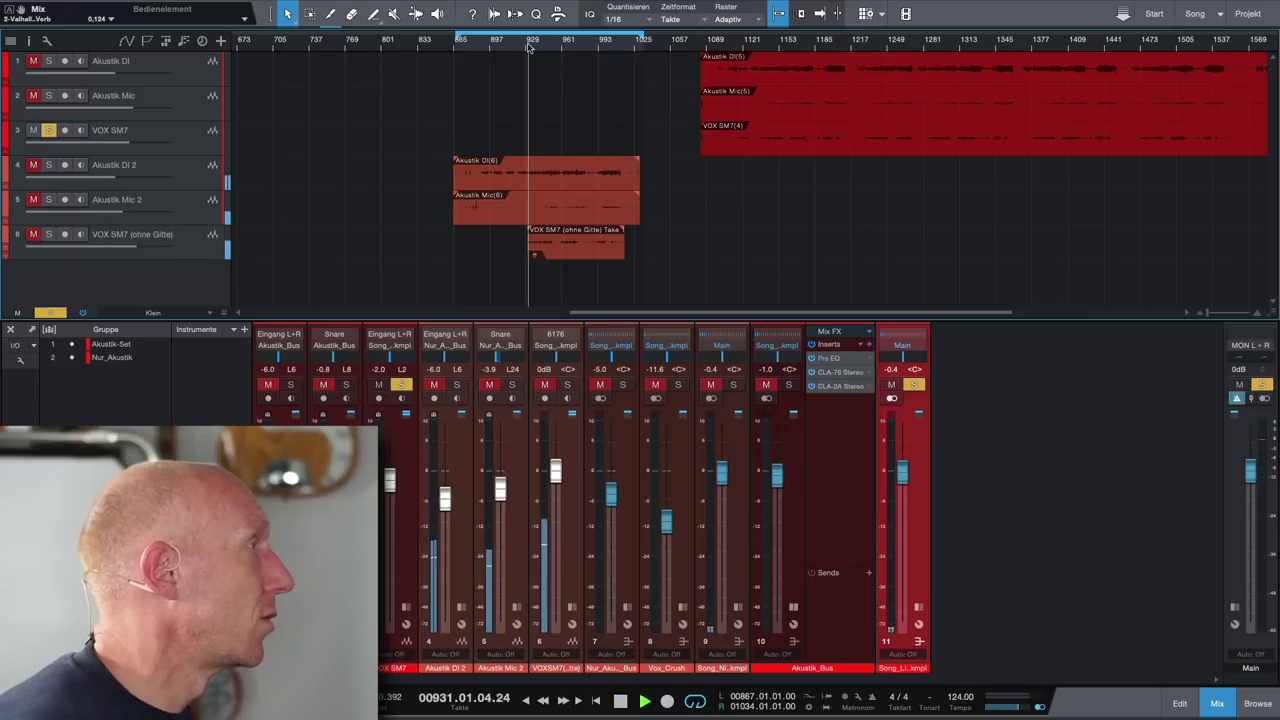
pyautogui.click(401, 384)
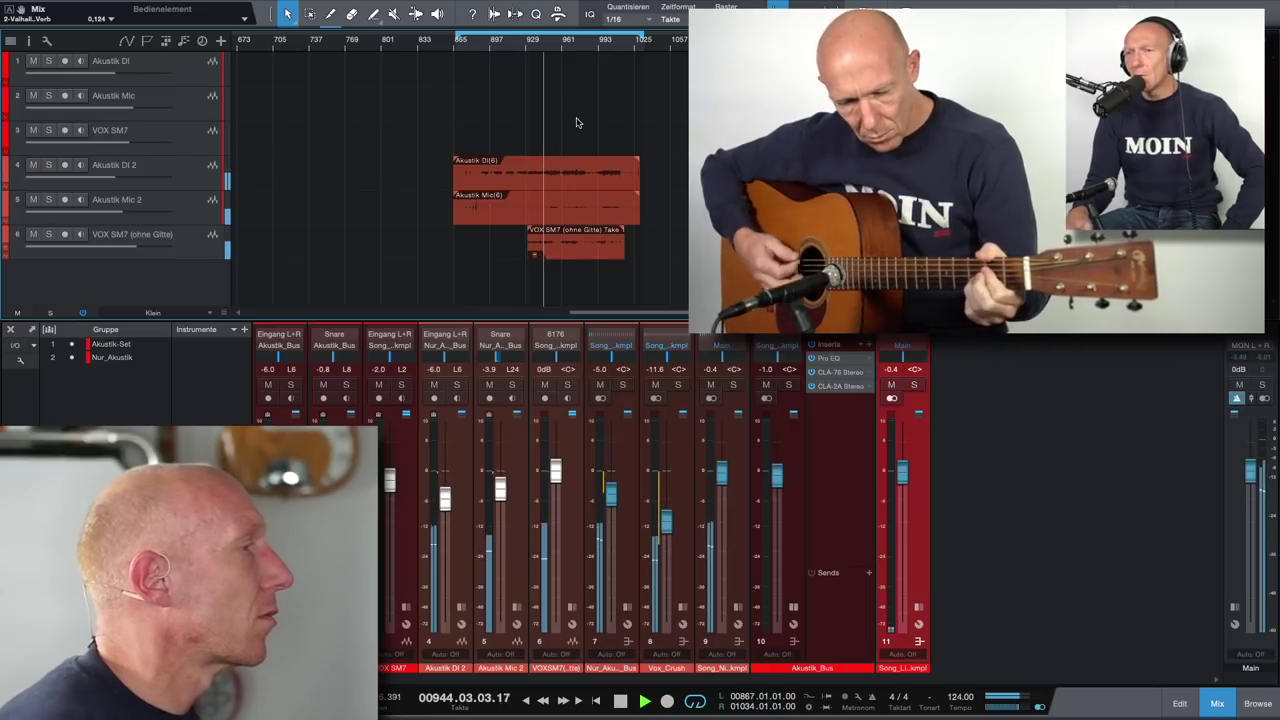
pyautogui.press('space')
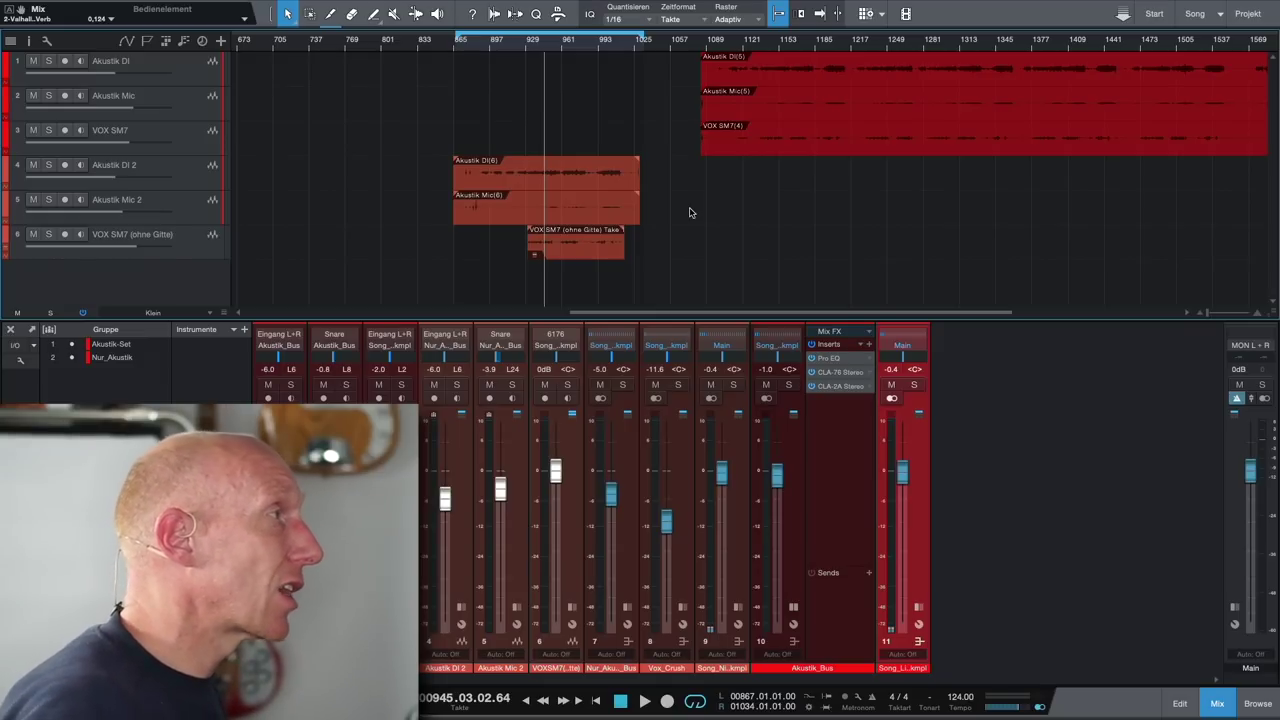
# Solo VOX SM7 (ohne Gitte) and audition it from near the start of its clip.
pyautogui.hscroll(5, 689, 212)
pyautogui.hscroll(-6, 689, 212)
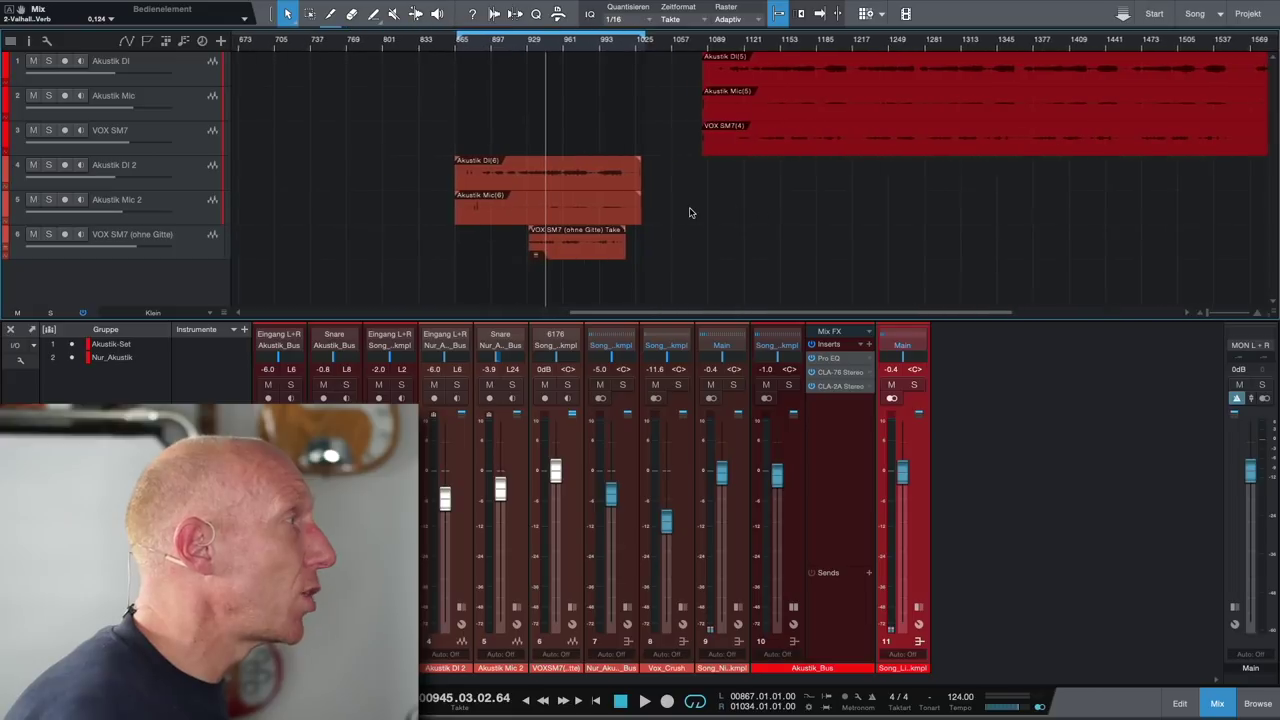
pyautogui.hscroll(-2, 689, 212)
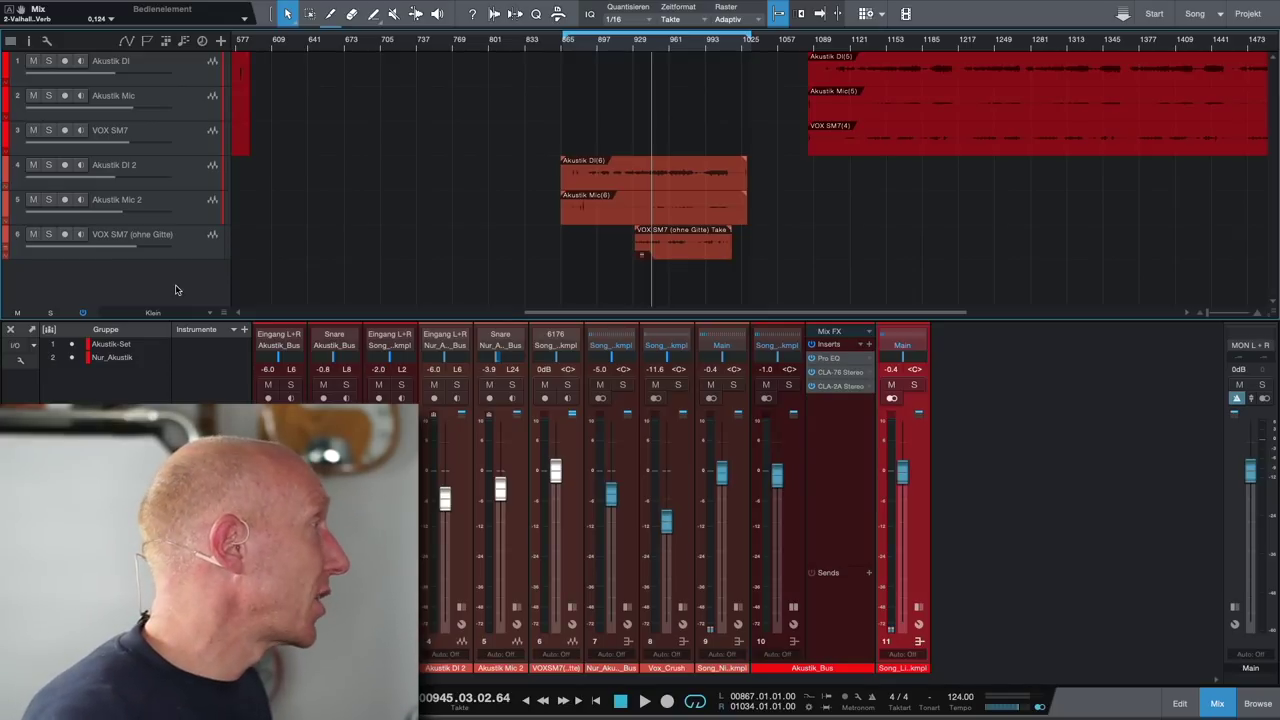
pyautogui.click(52, 235)
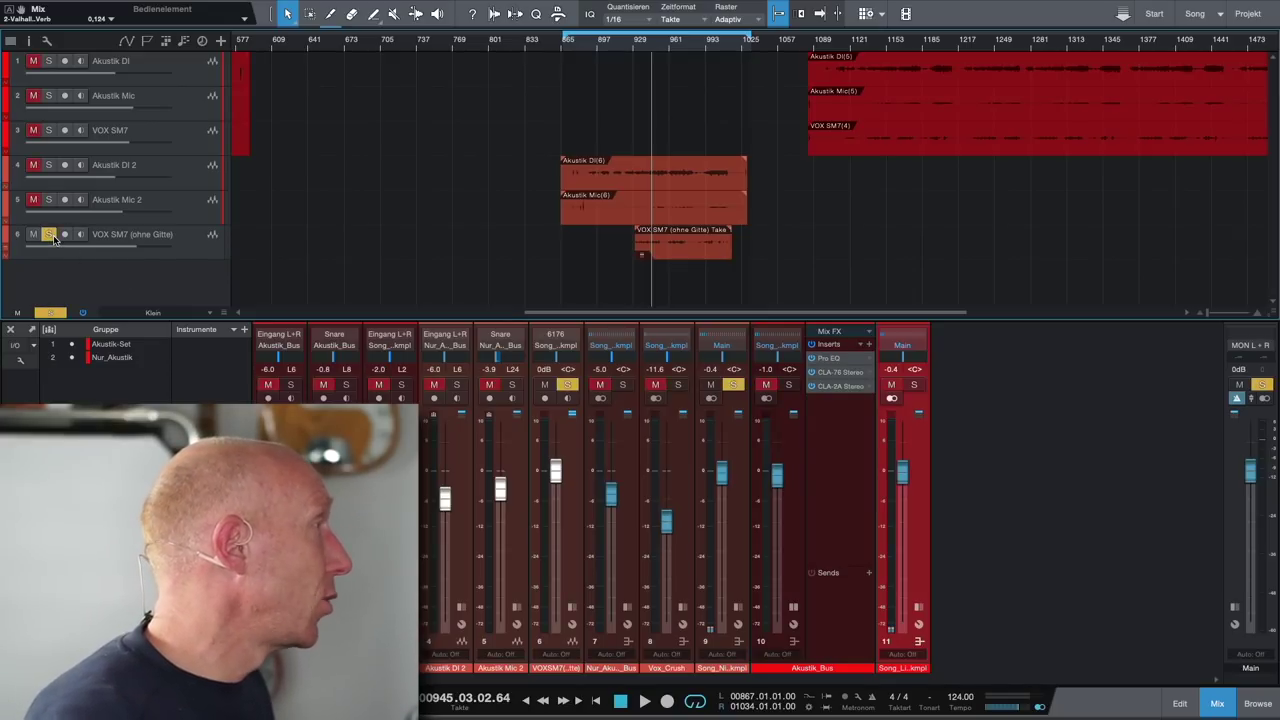
pyautogui.doubleClick(643, 46)
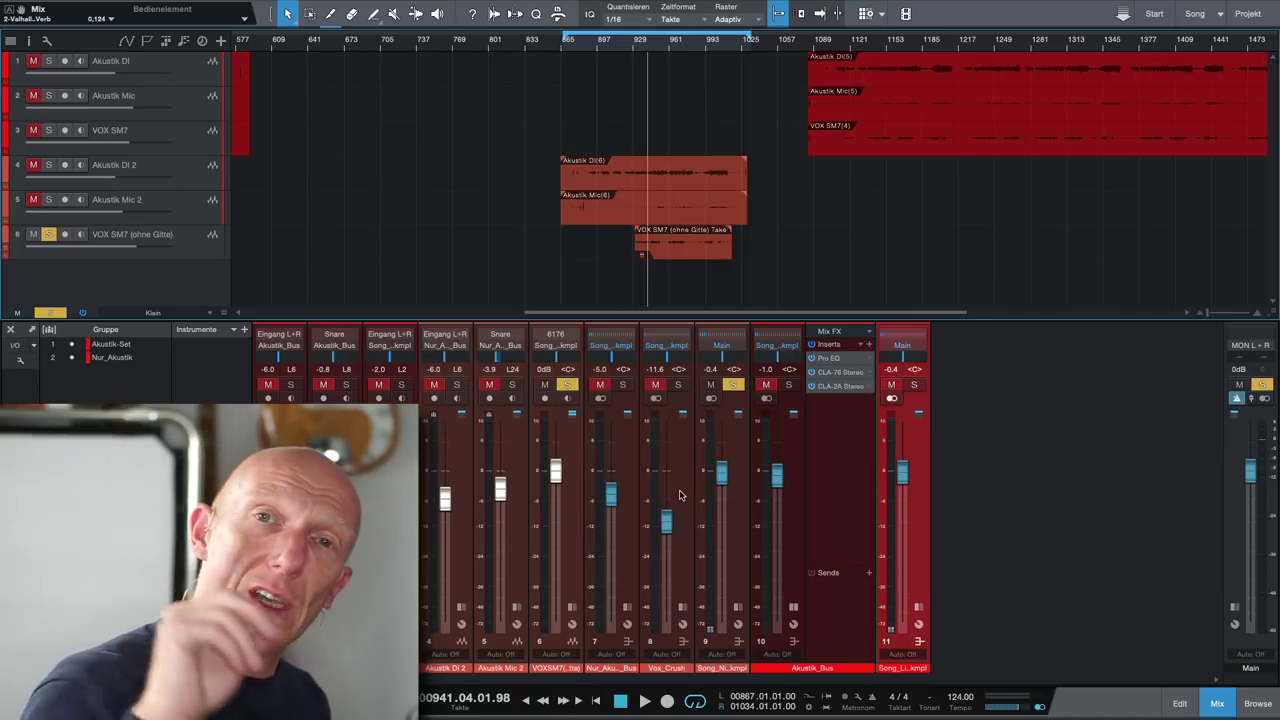
# Expand the VOX SM7 (ohne Gitte) and Vox_Crush channels, and open the CLA-76 Mono insert on the soloed Vox_Crush.
pyautogui.click(578, 531)
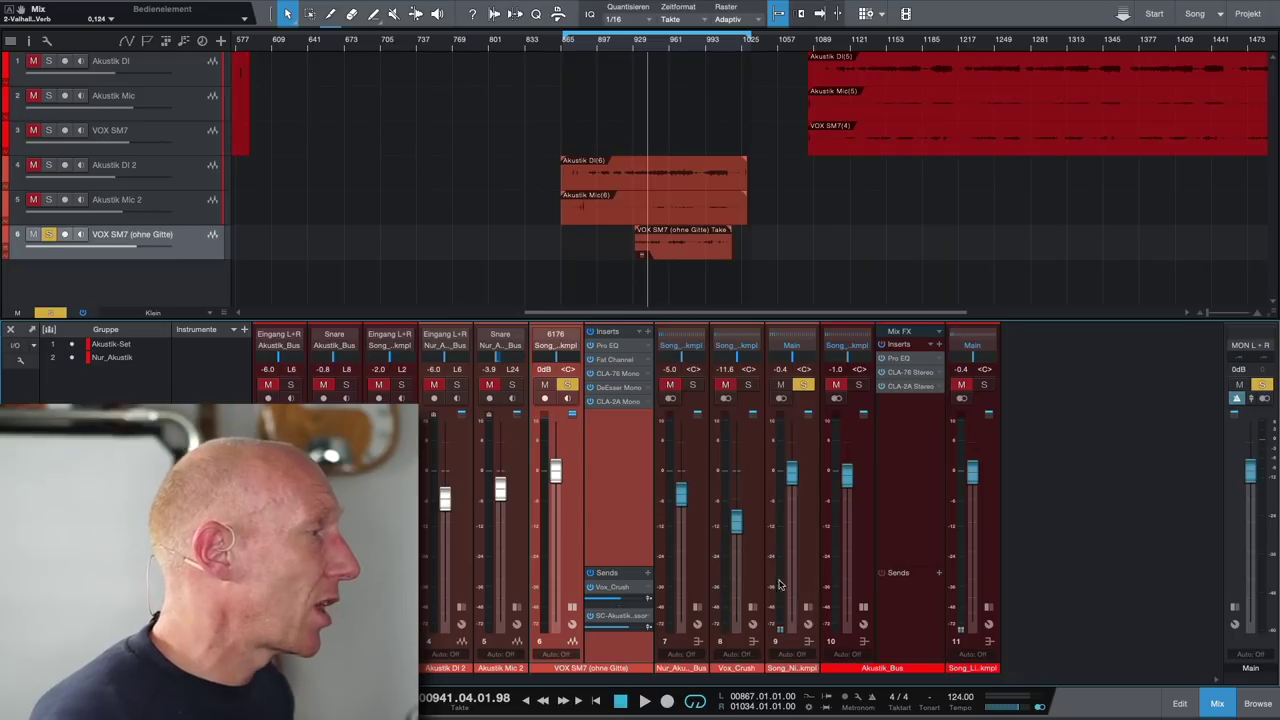
pyautogui.click(755, 558)
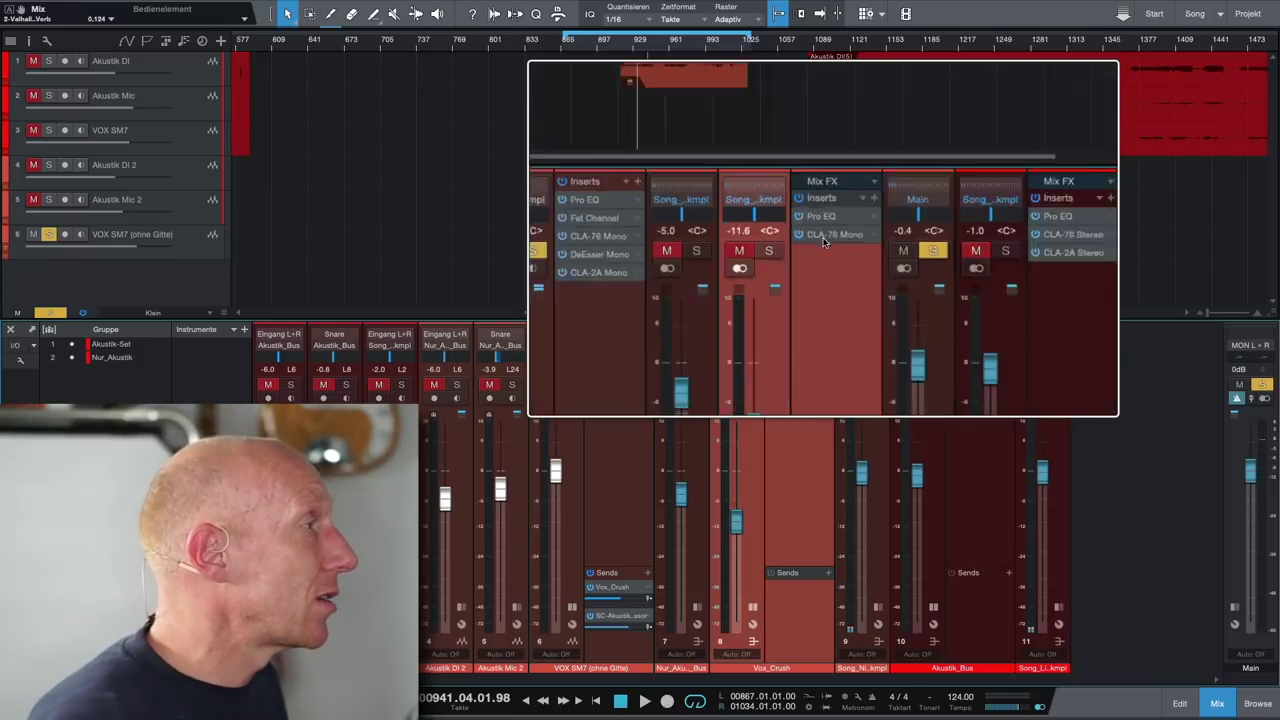
pyautogui.click(748, 385)
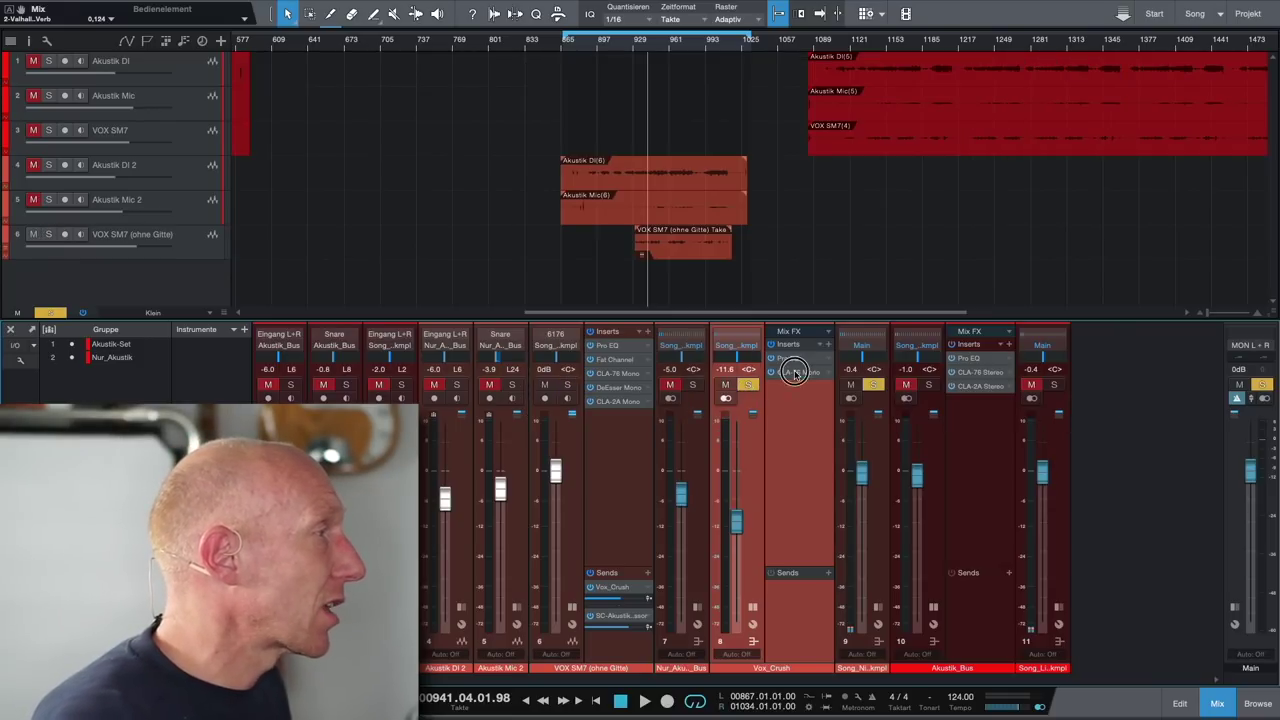
pyautogui.click(795, 373)
pyautogui.moveTo(816, 553); pyautogui.dragTo(819, 309)
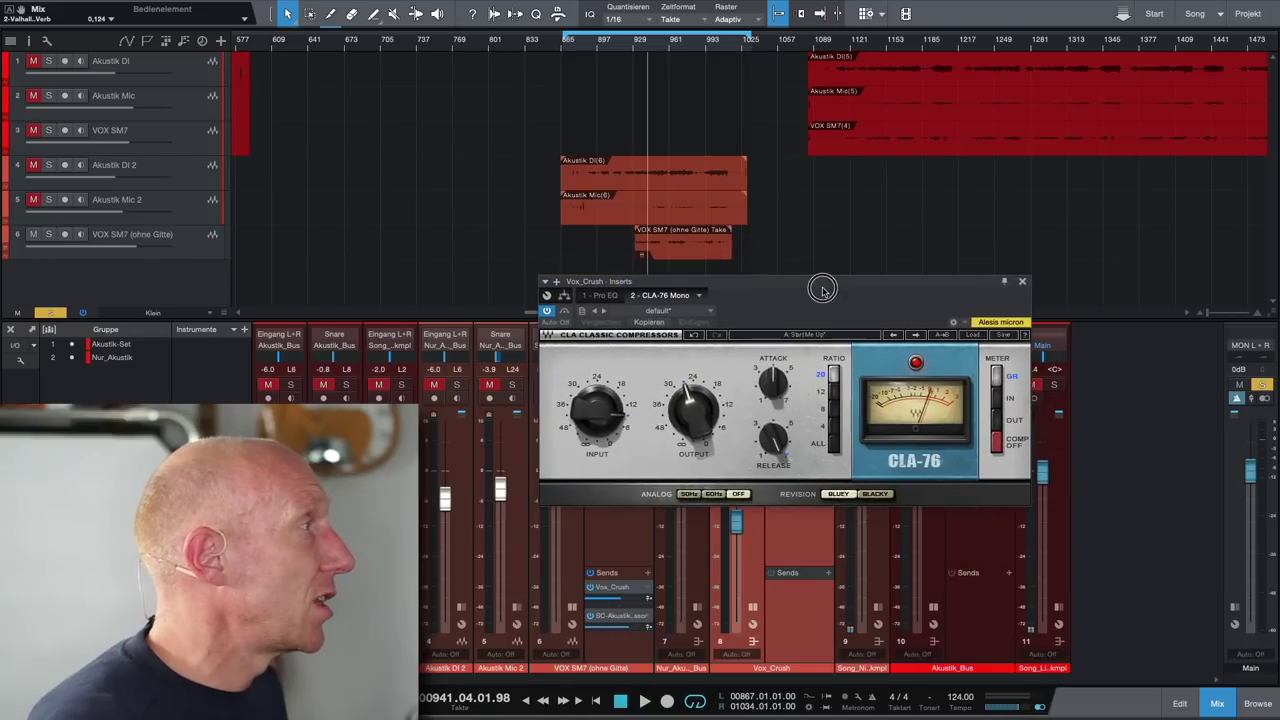
# Audition Vox_Crush twice while watching the CLA-76 Mono's gain reduction meter, then close the plug-in and collapse the channel.
pyautogui.press('space')
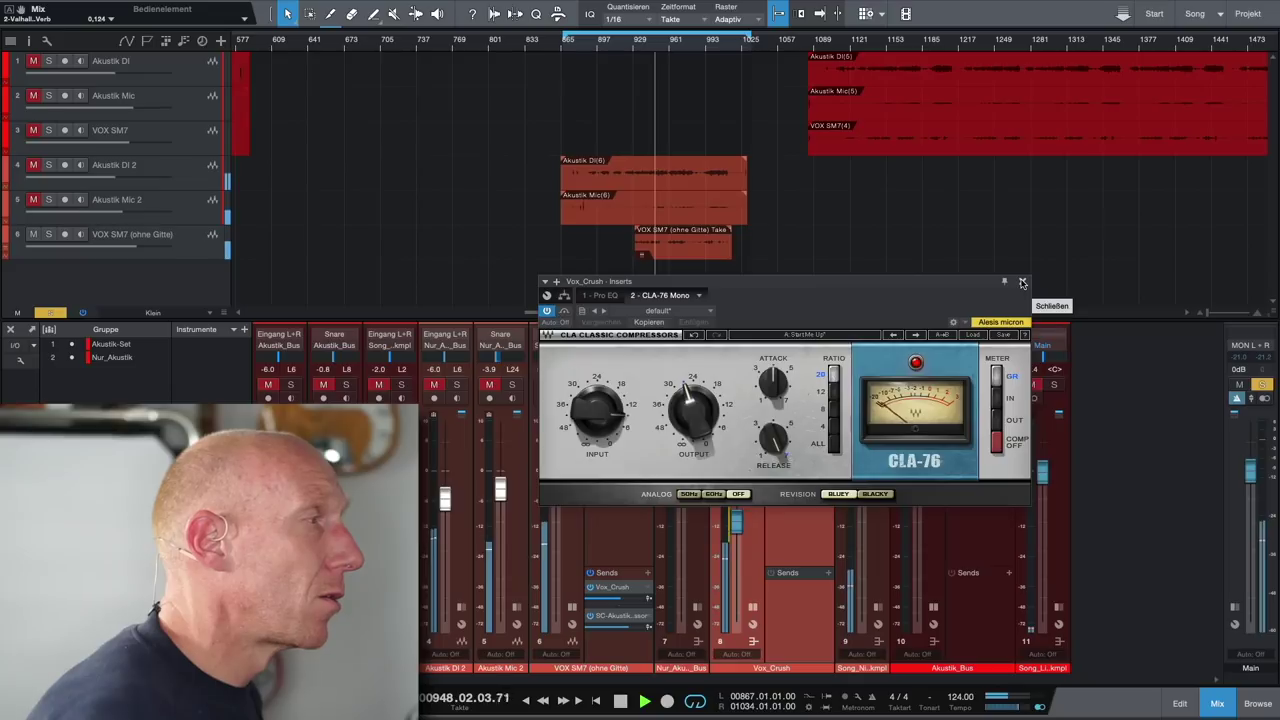
pyautogui.press('space')
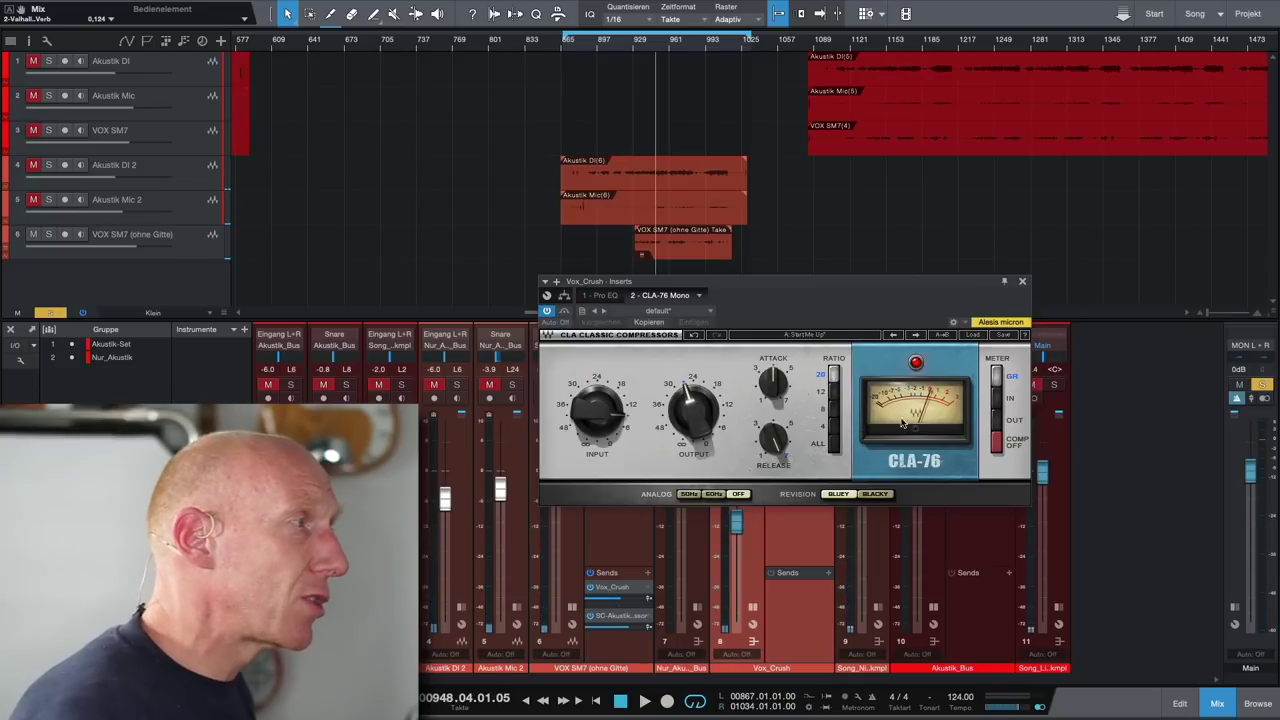
pyautogui.click(634, 44)
pyautogui.press('space')
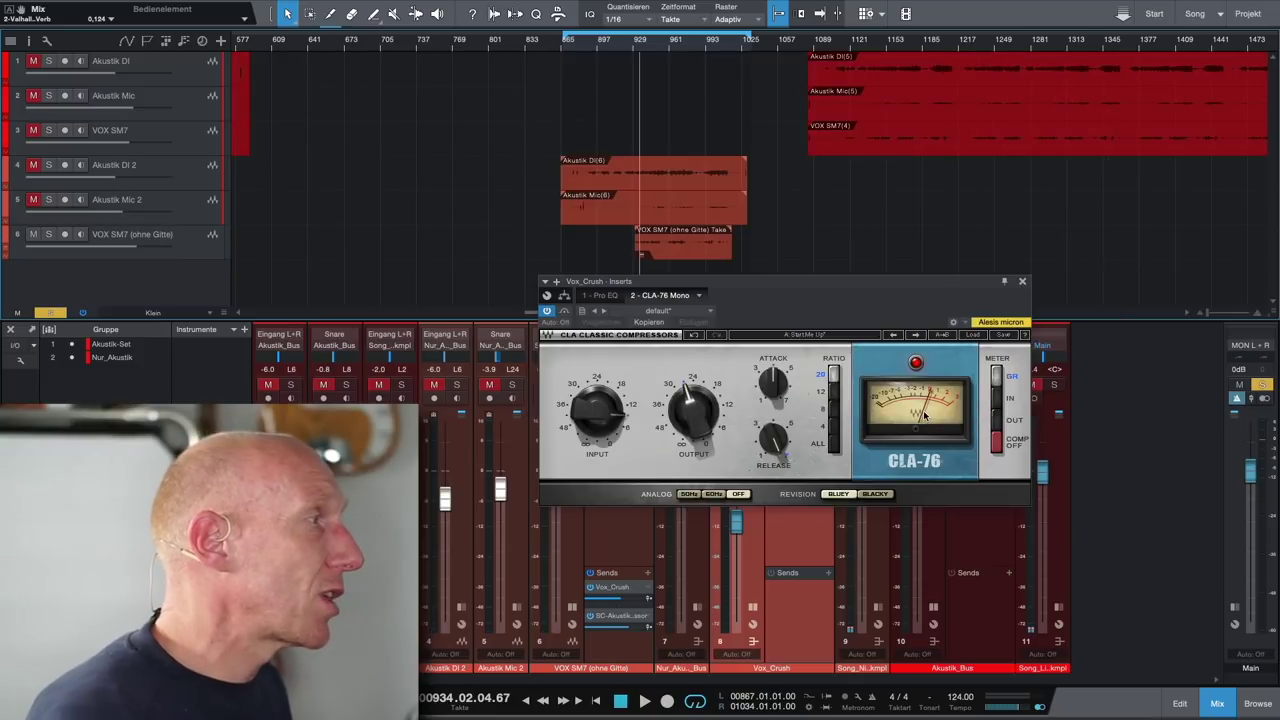
pyautogui.click(1022, 283)
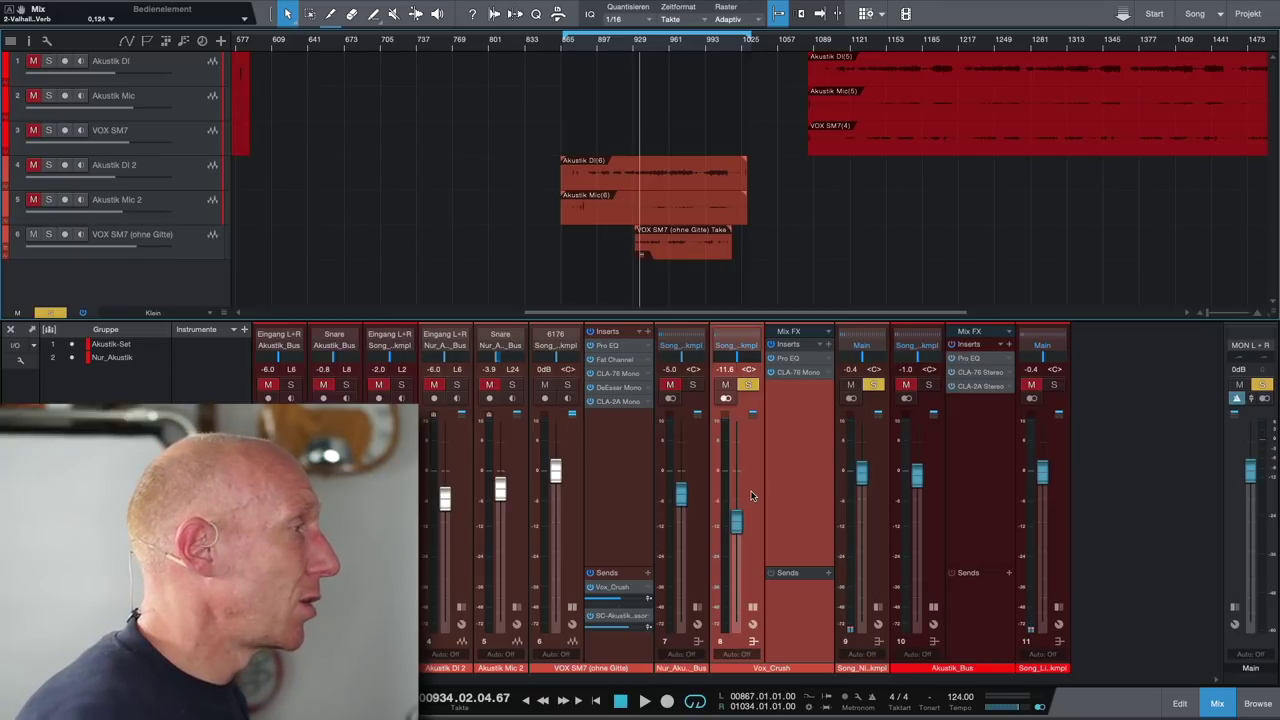
pyautogui.click(752, 495)
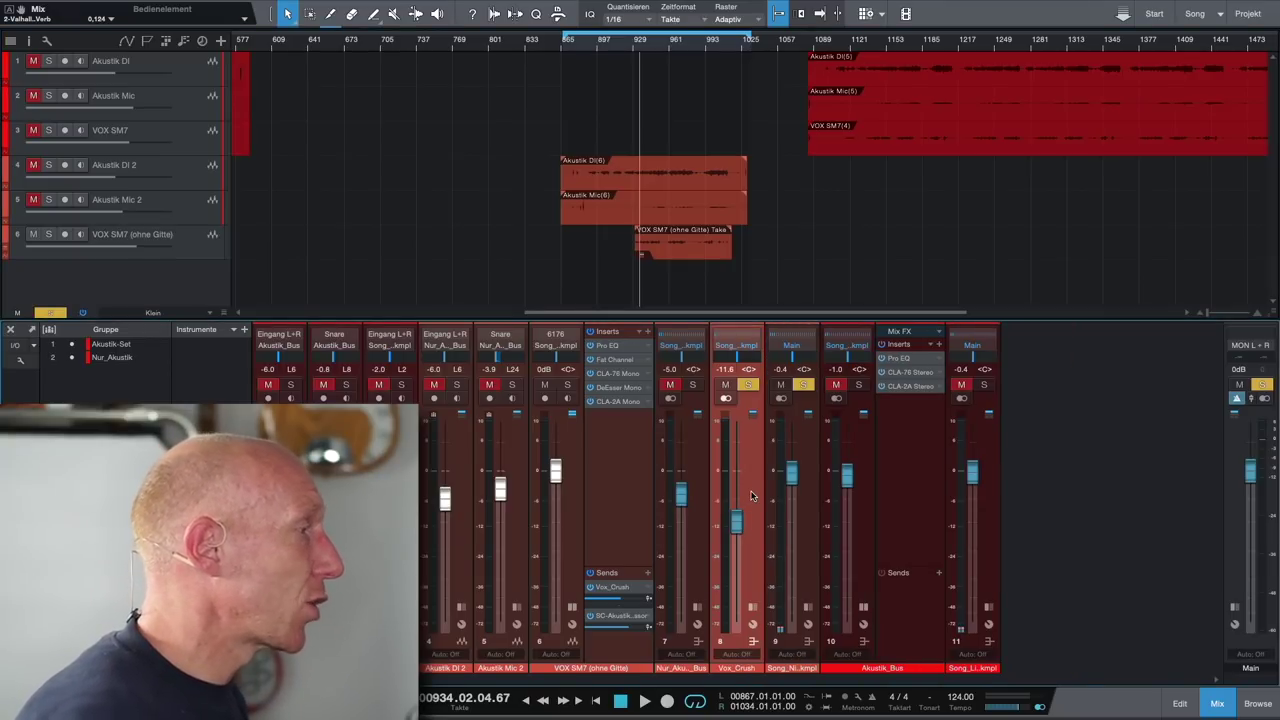
# Expand the inserts of Akustik Mic 2, solo the channel, and audition it from near the start of the vocal clip.
pyautogui.click(519, 488)
pyautogui.click(513, 385)
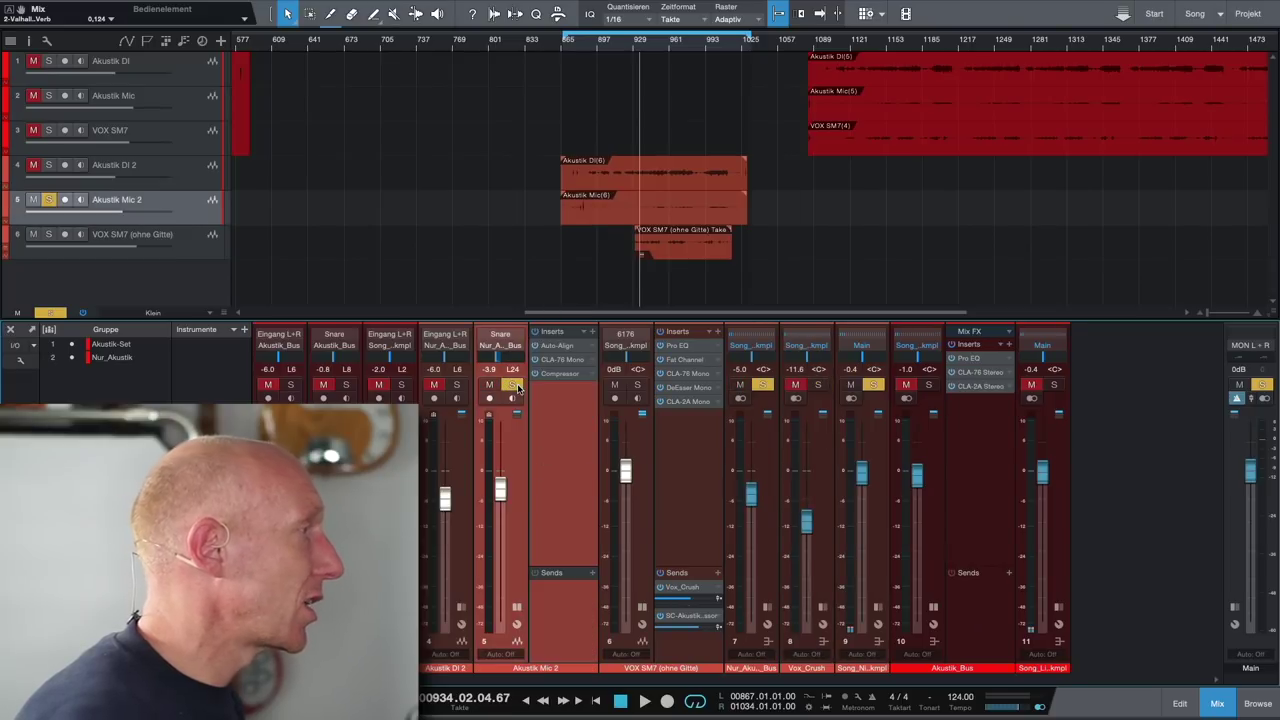
pyautogui.click(631, 47)
pyautogui.press('space')
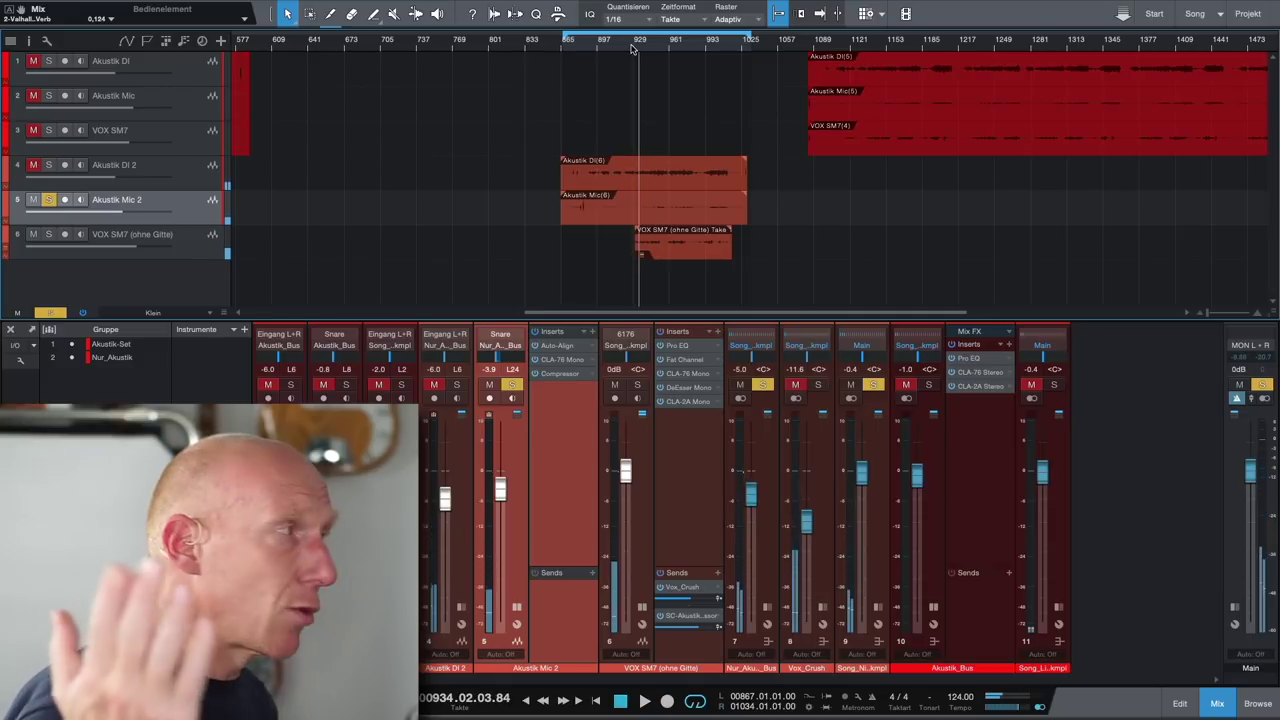
# Open the Compressor insert on Akustik Mic 2, examine its external sidechain settings, and close it.
pyautogui.click(553, 375)
pyautogui.moveTo(1226, 330); pyautogui.dragTo(666, 266)
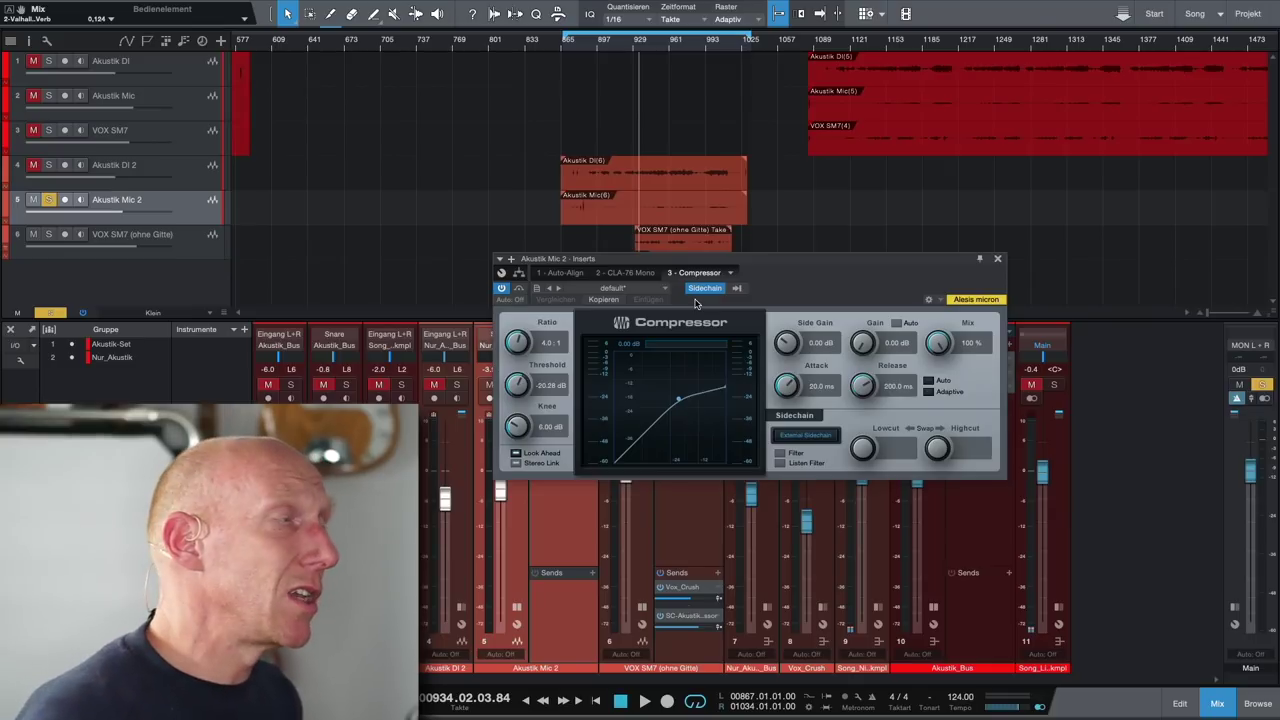
pyautogui.click(997, 258)
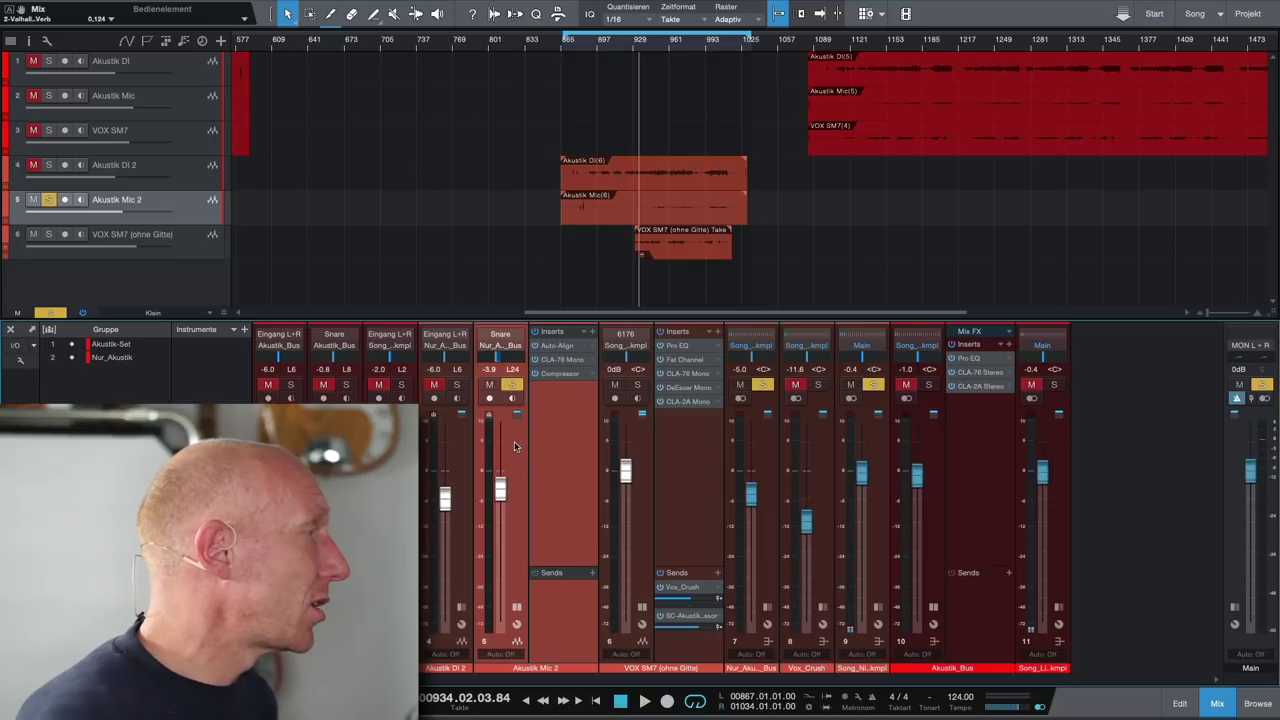
# Audition Akustik DI 2 in solo, add Akustik Mic 2 to the solo during playback, and clear all solos to hear the full mix.
pyautogui.click(457, 386)
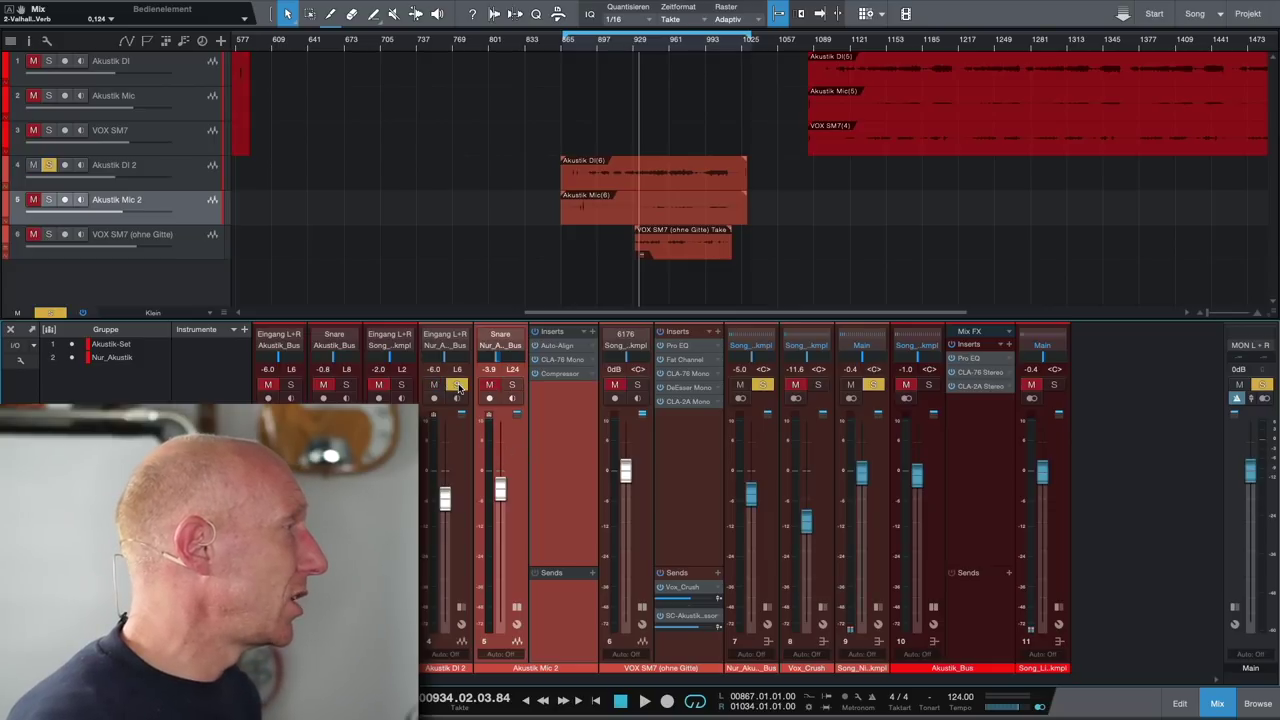
pyautogui.press('space')
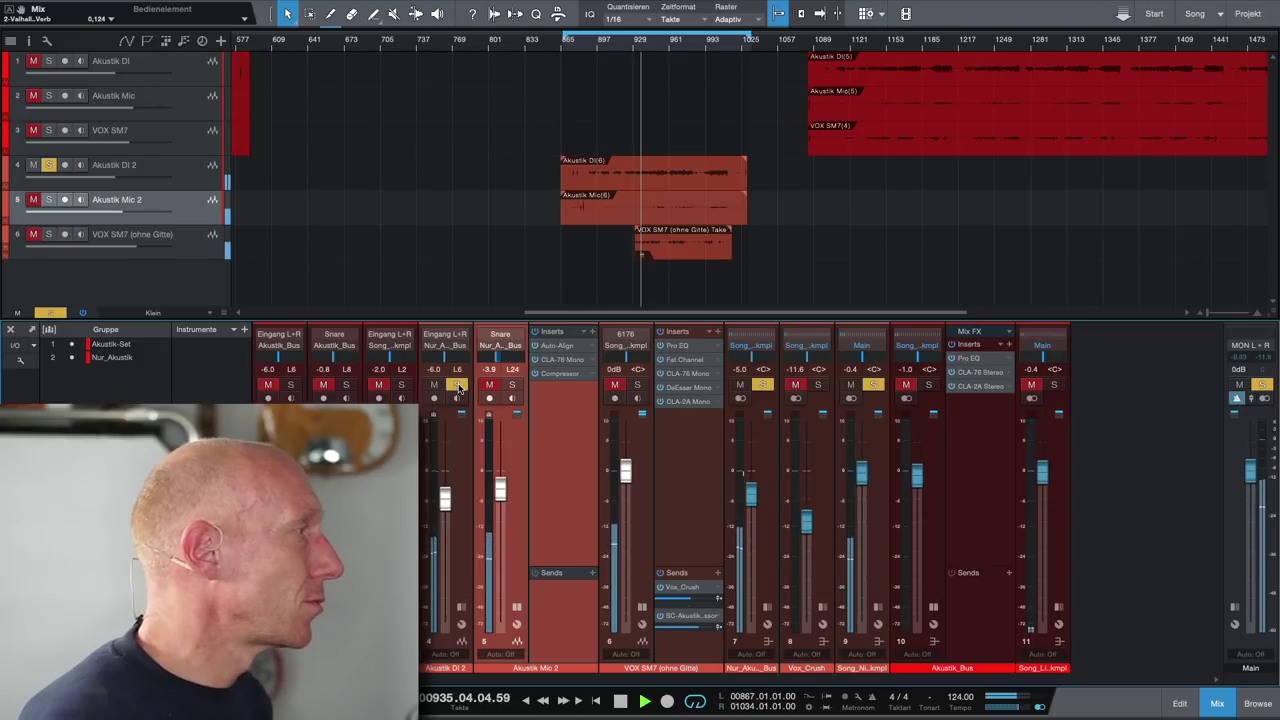
pyautogui.click(514, 385)
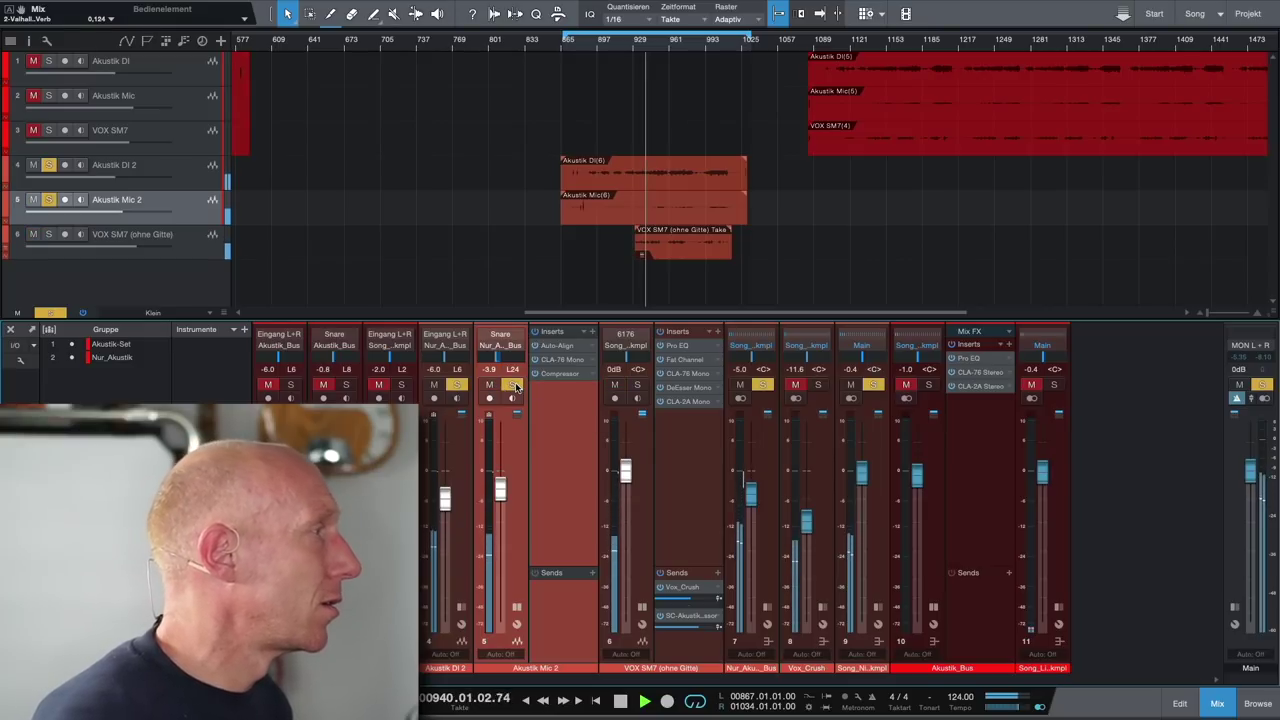
pyautogui.click(50, 312)
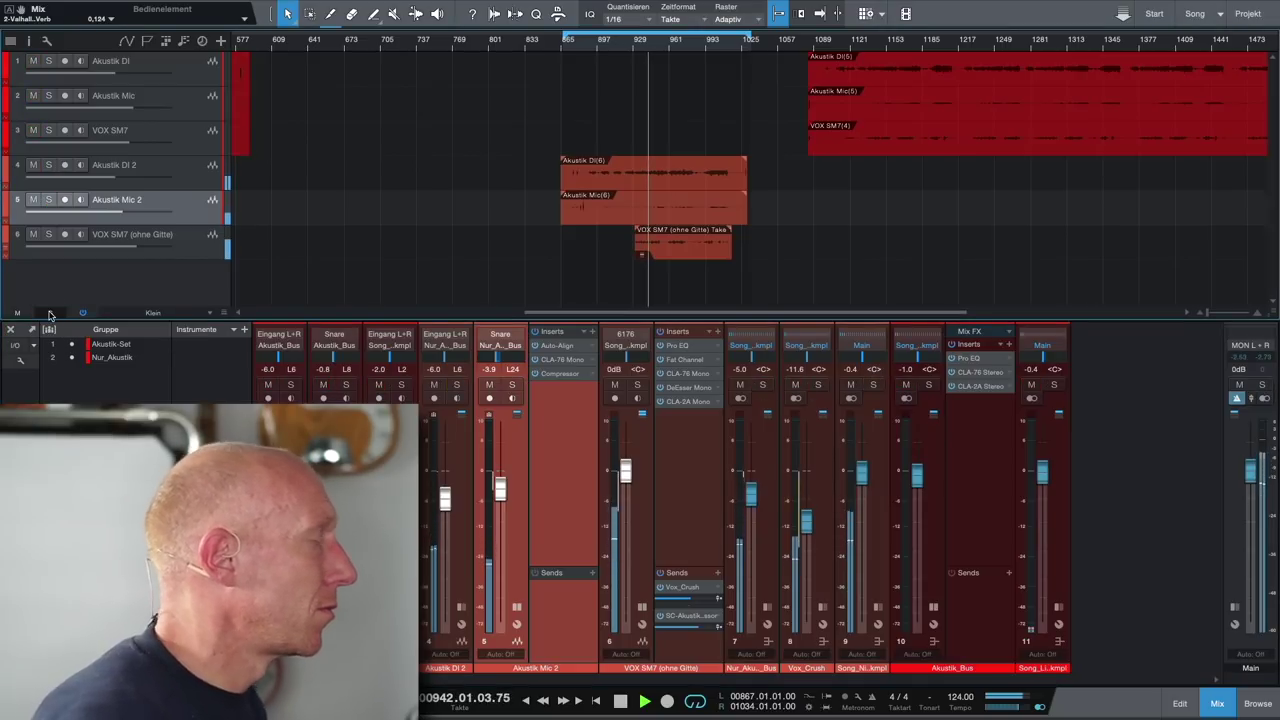